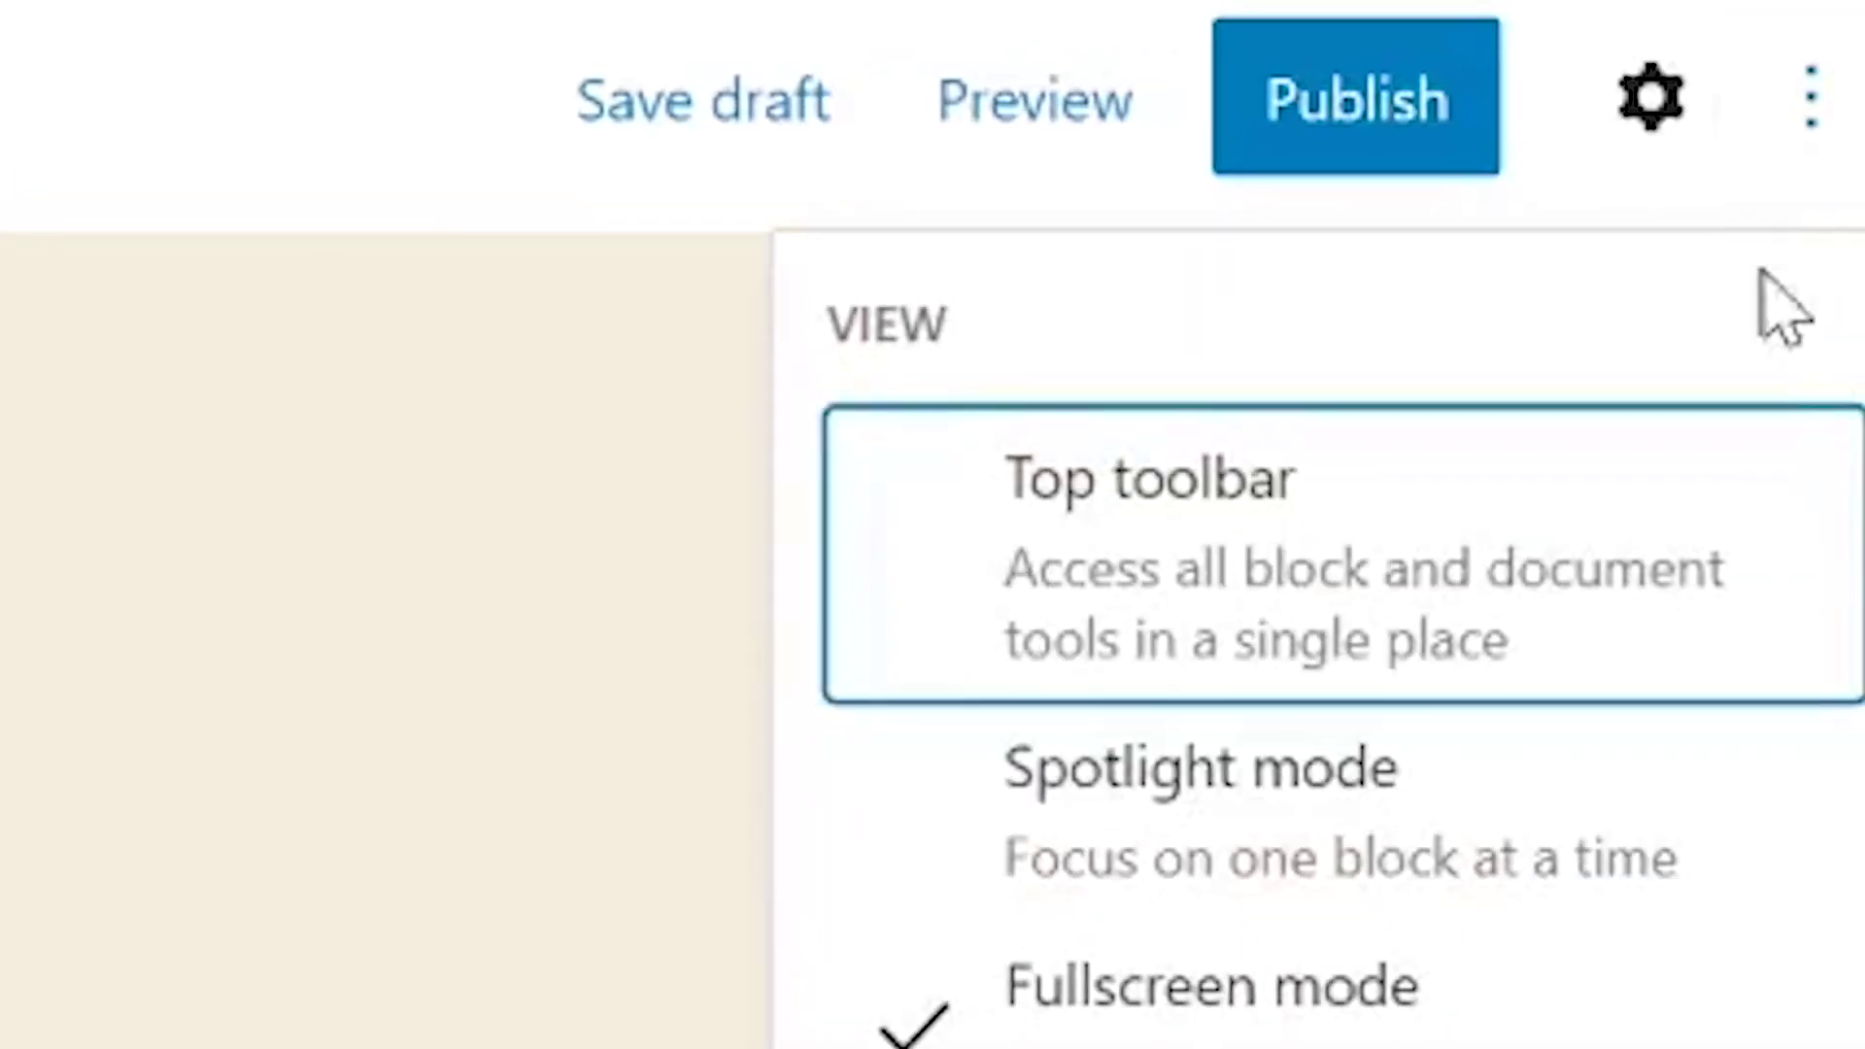
# Step: Enable the Custom fields panel in the editor preferences and reload the editor
pyautogui.click(1346, 536)
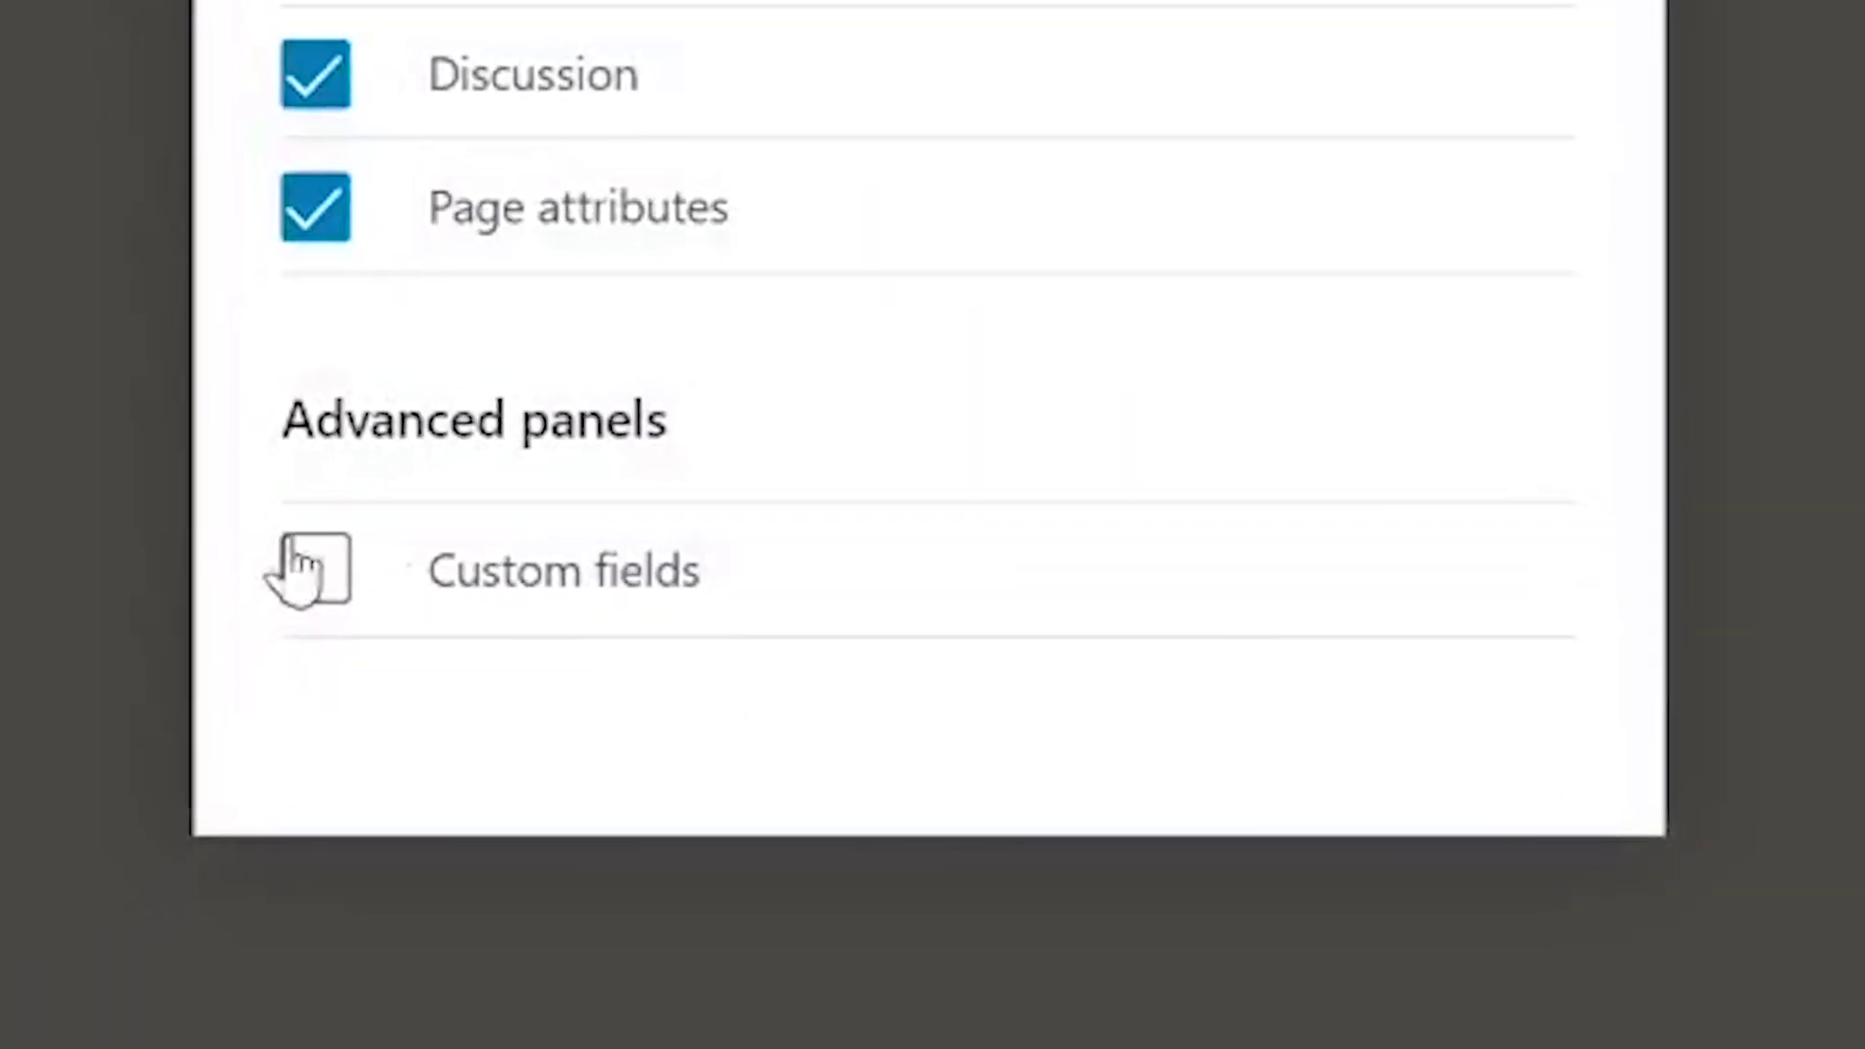
pyautogui.click(326, 581)
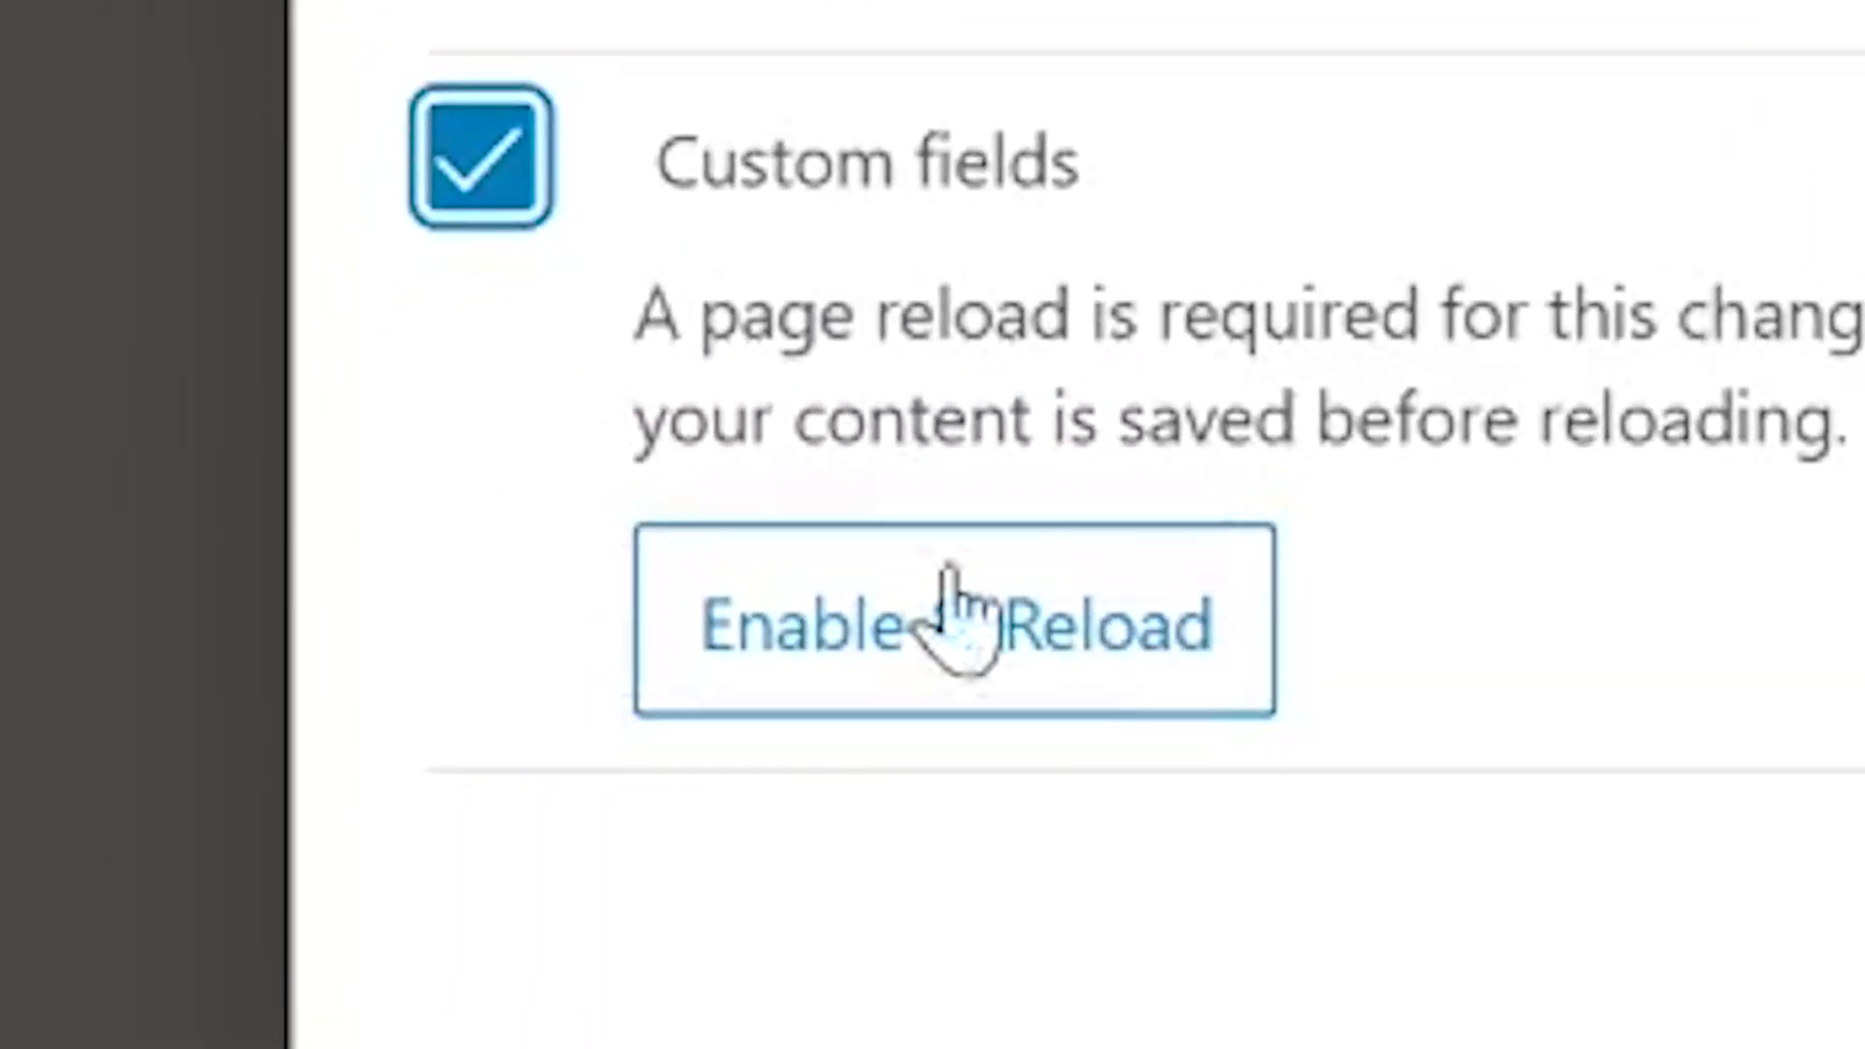
pyautogui.click(938, 694)
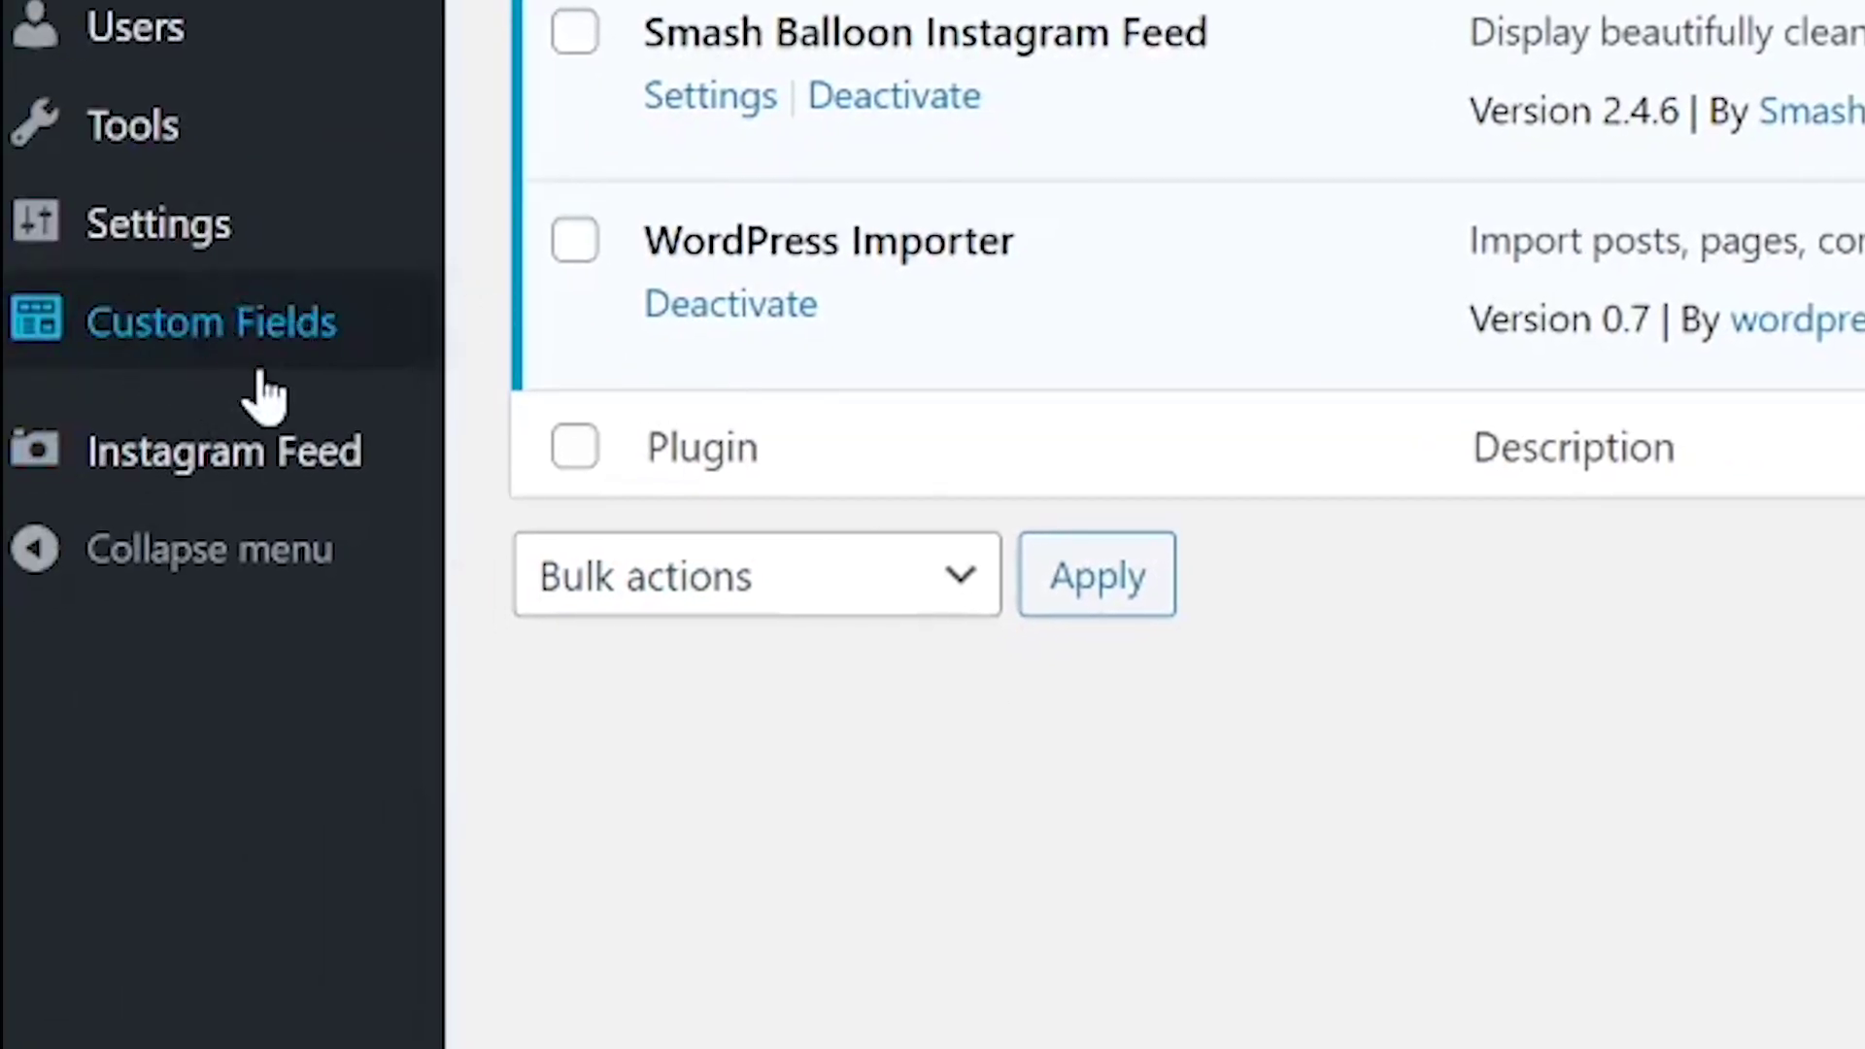
# Step: Bring up the Custom Fields submenu in the admin sidebar
pyautogui.moveTo(229, 358)
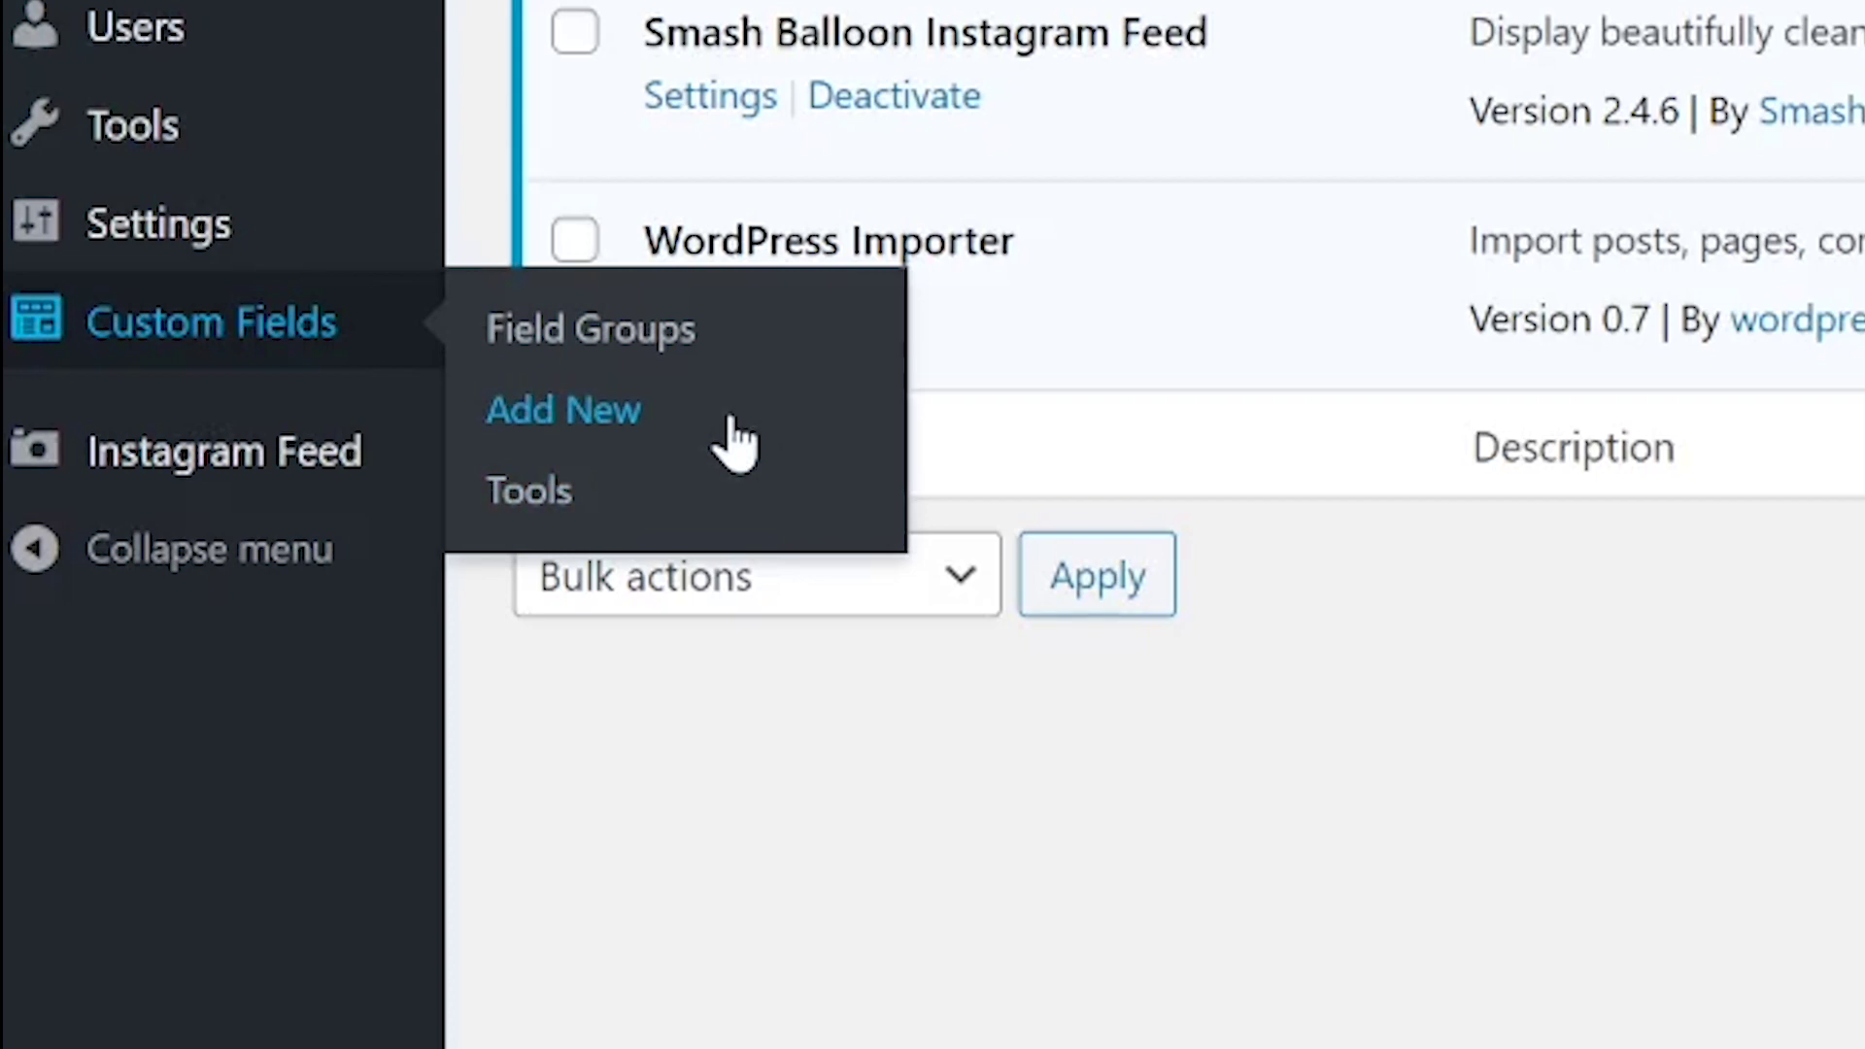
# Step: Start a new field group titled 'Movies' and review its Location and Settings sections
pyautogui.click(676, 429)
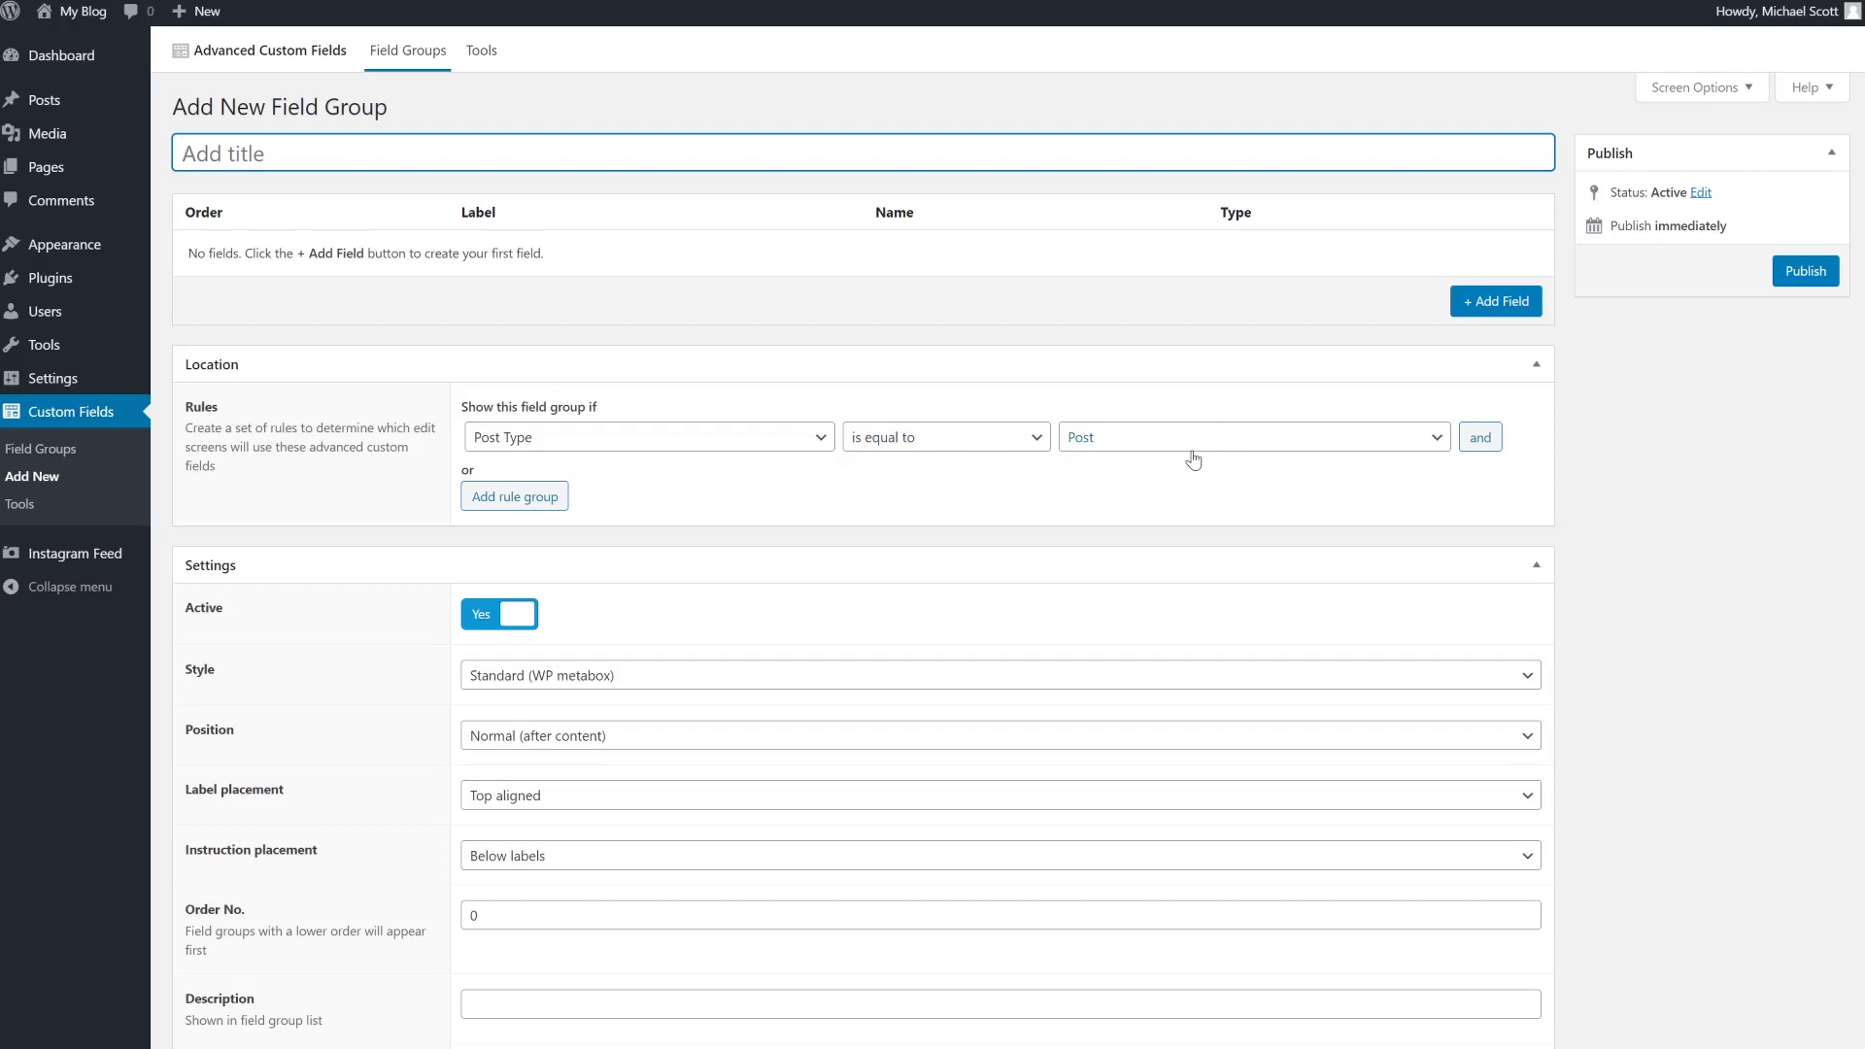
pyautogui.scroll(-4, 1162, 470)
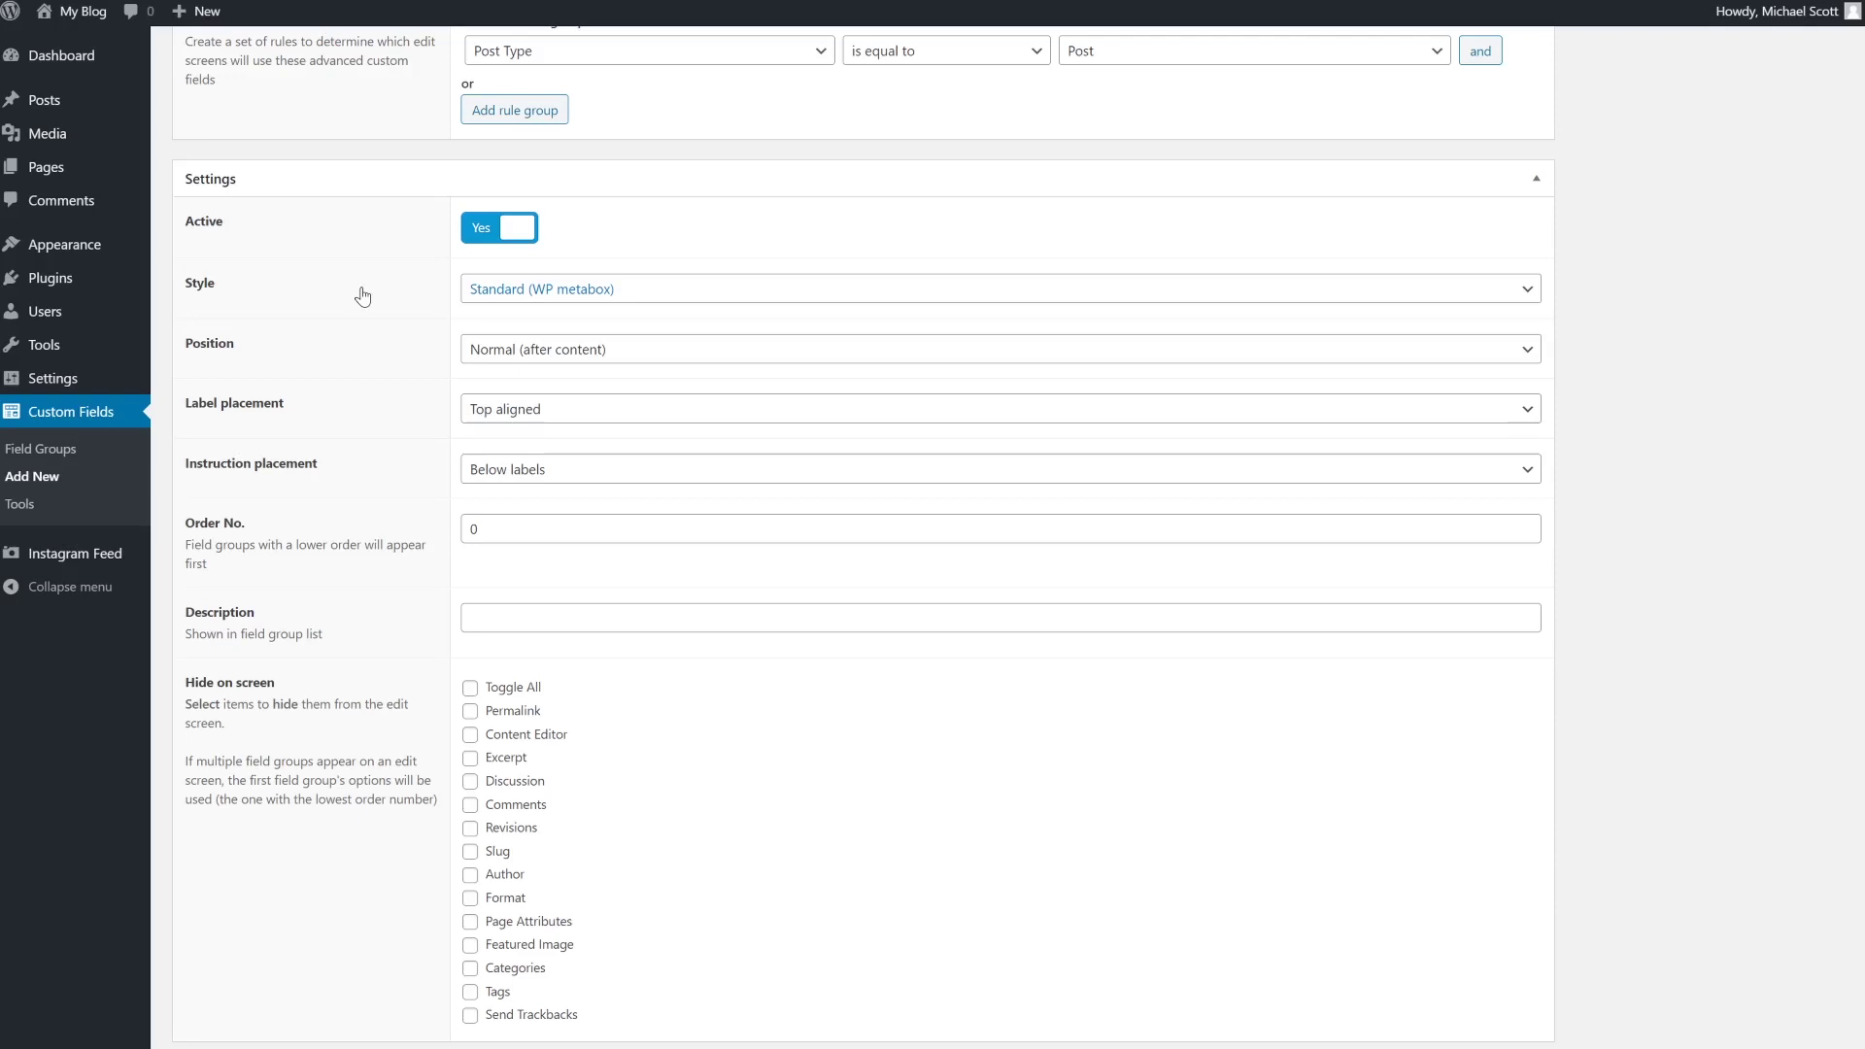
pyautogui.scroll(4, 1644, 379)
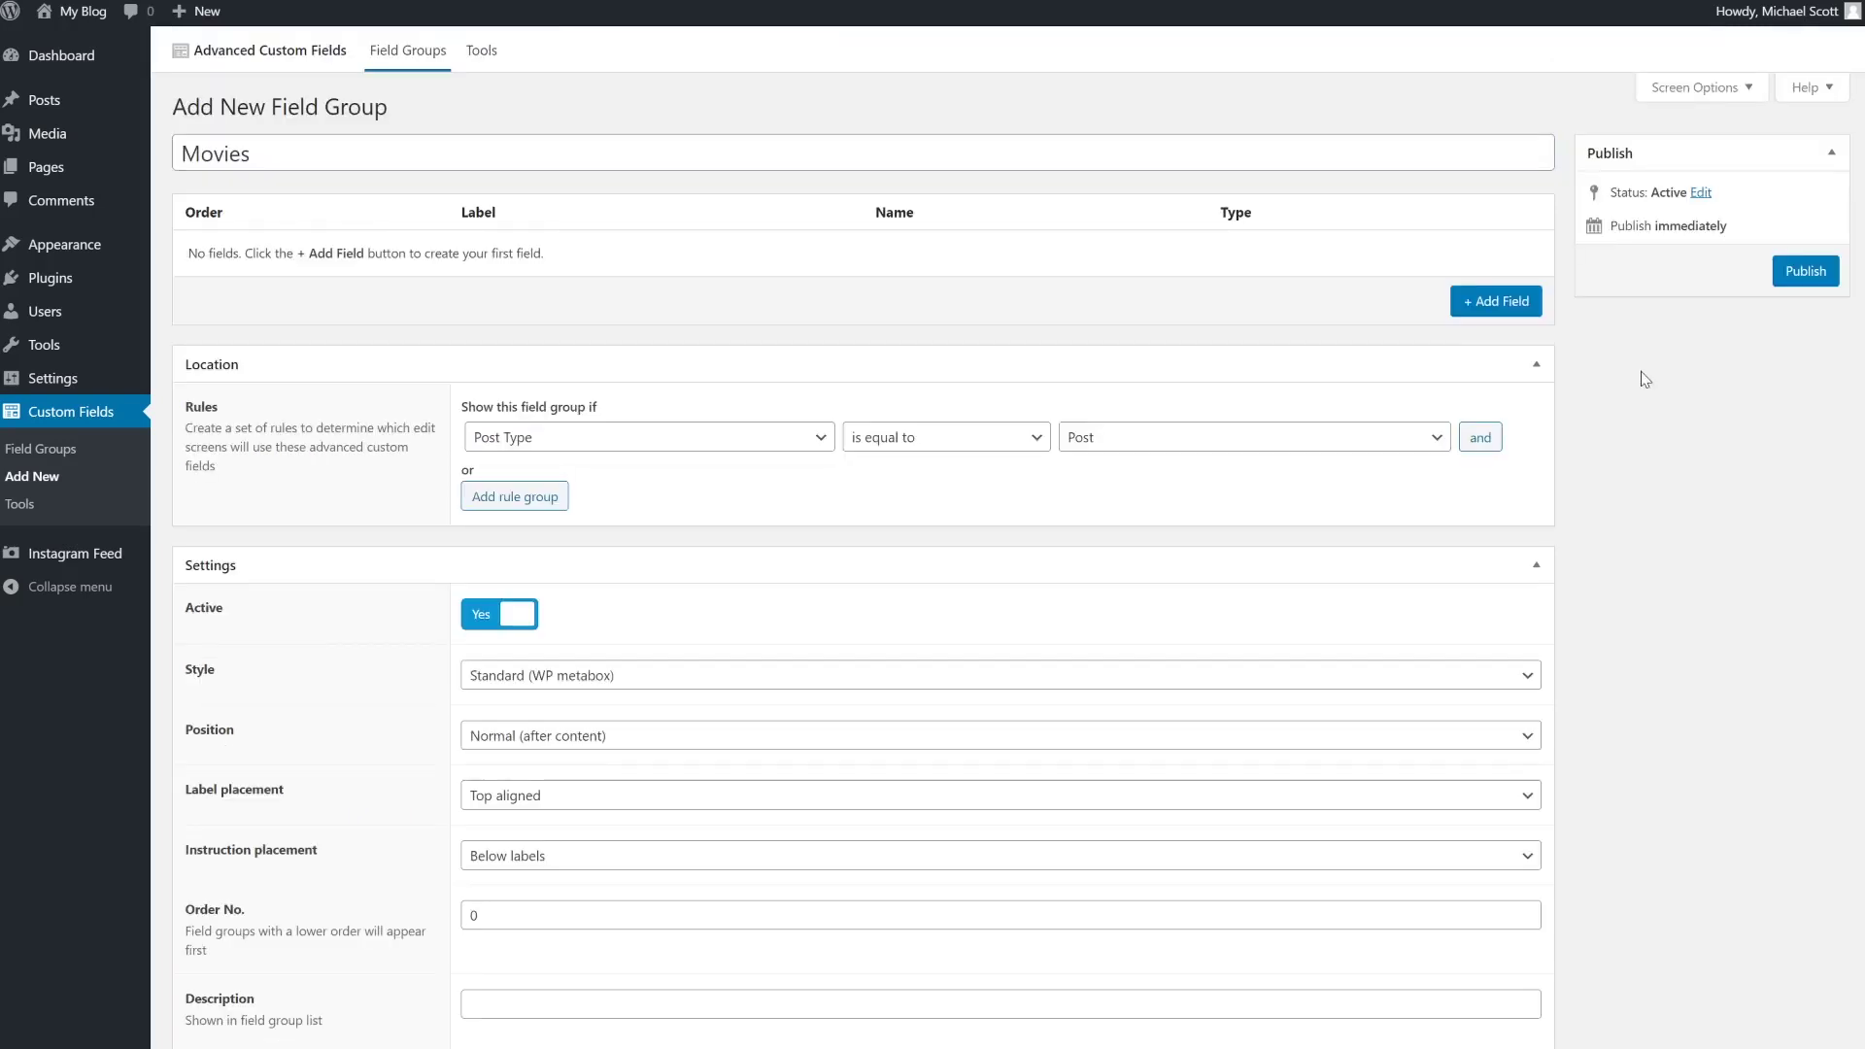
# Step: Add a required Radio Button field 'Is It Streaming?' with instructions and Yes/No choices
pyautogui.click(1502, 302)
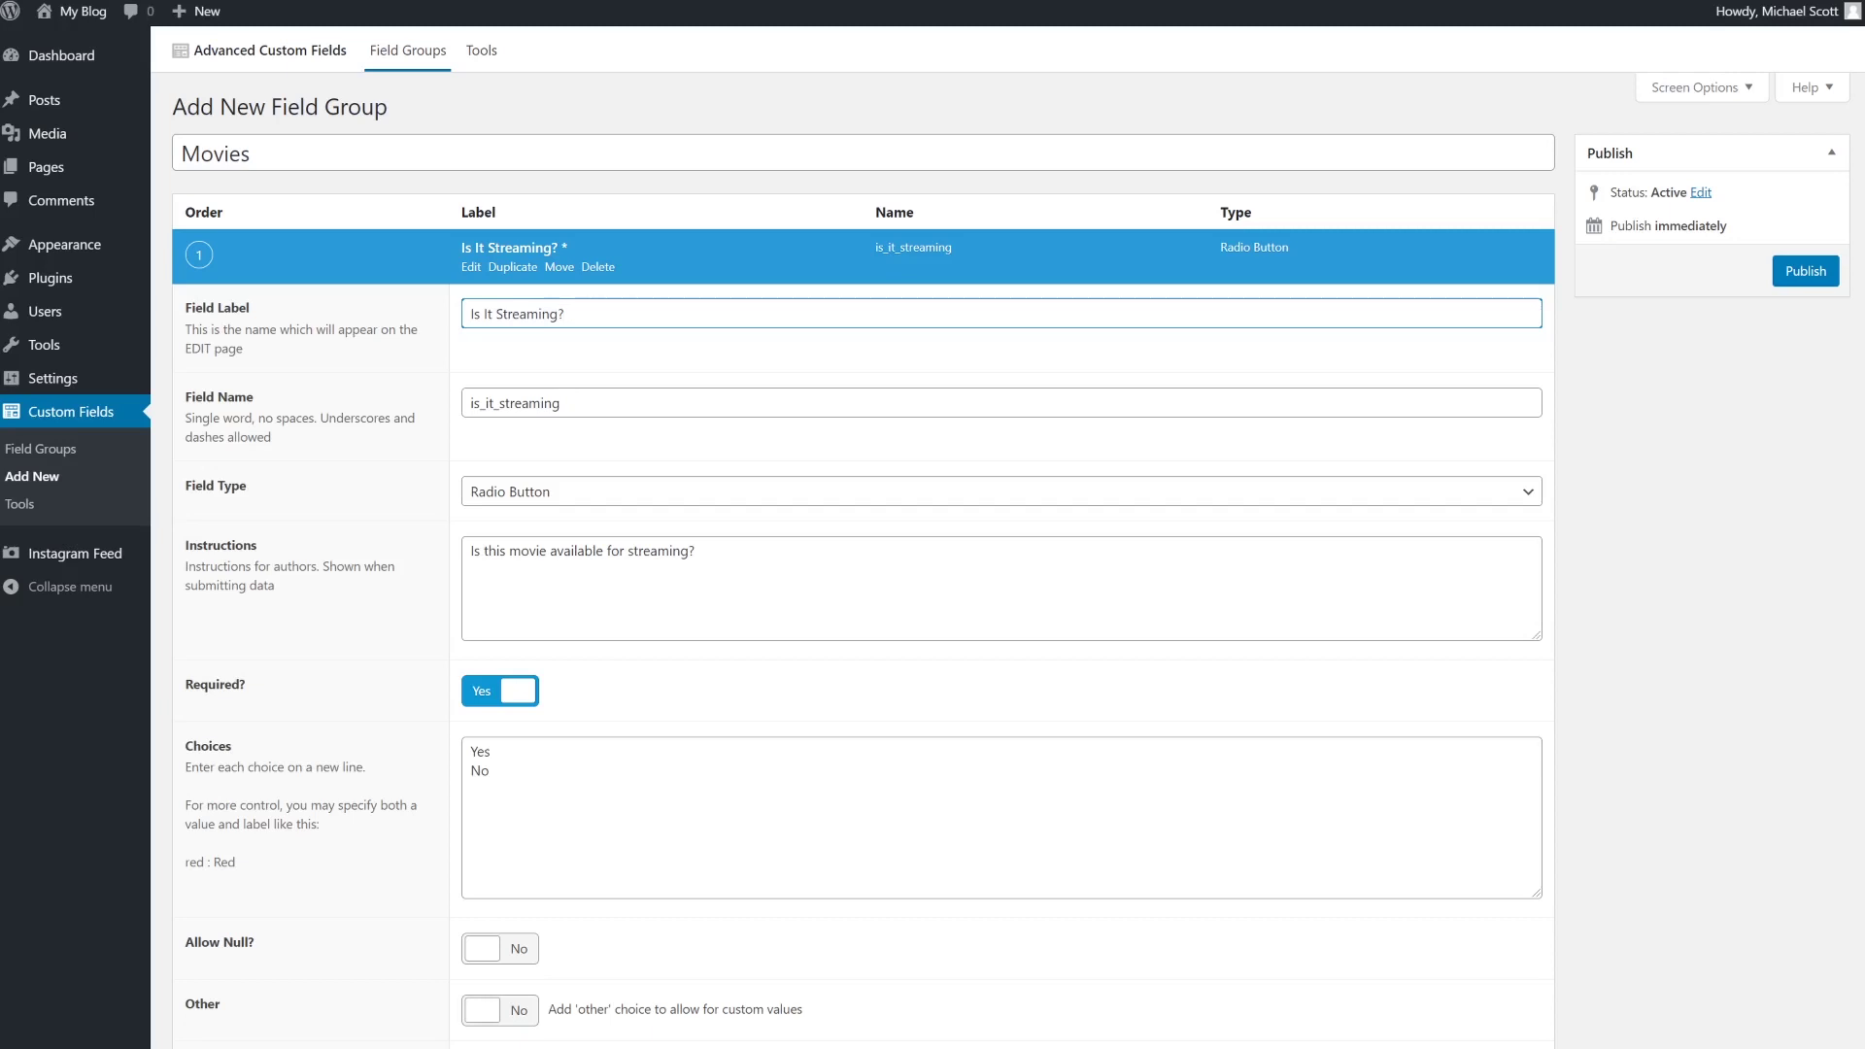
pyautogui.moveTo(566, 313); pyautogui.dragTo(454, 317)
pyautogui.moveTo(491, 752); pyautogui.dragTo(450, 787)
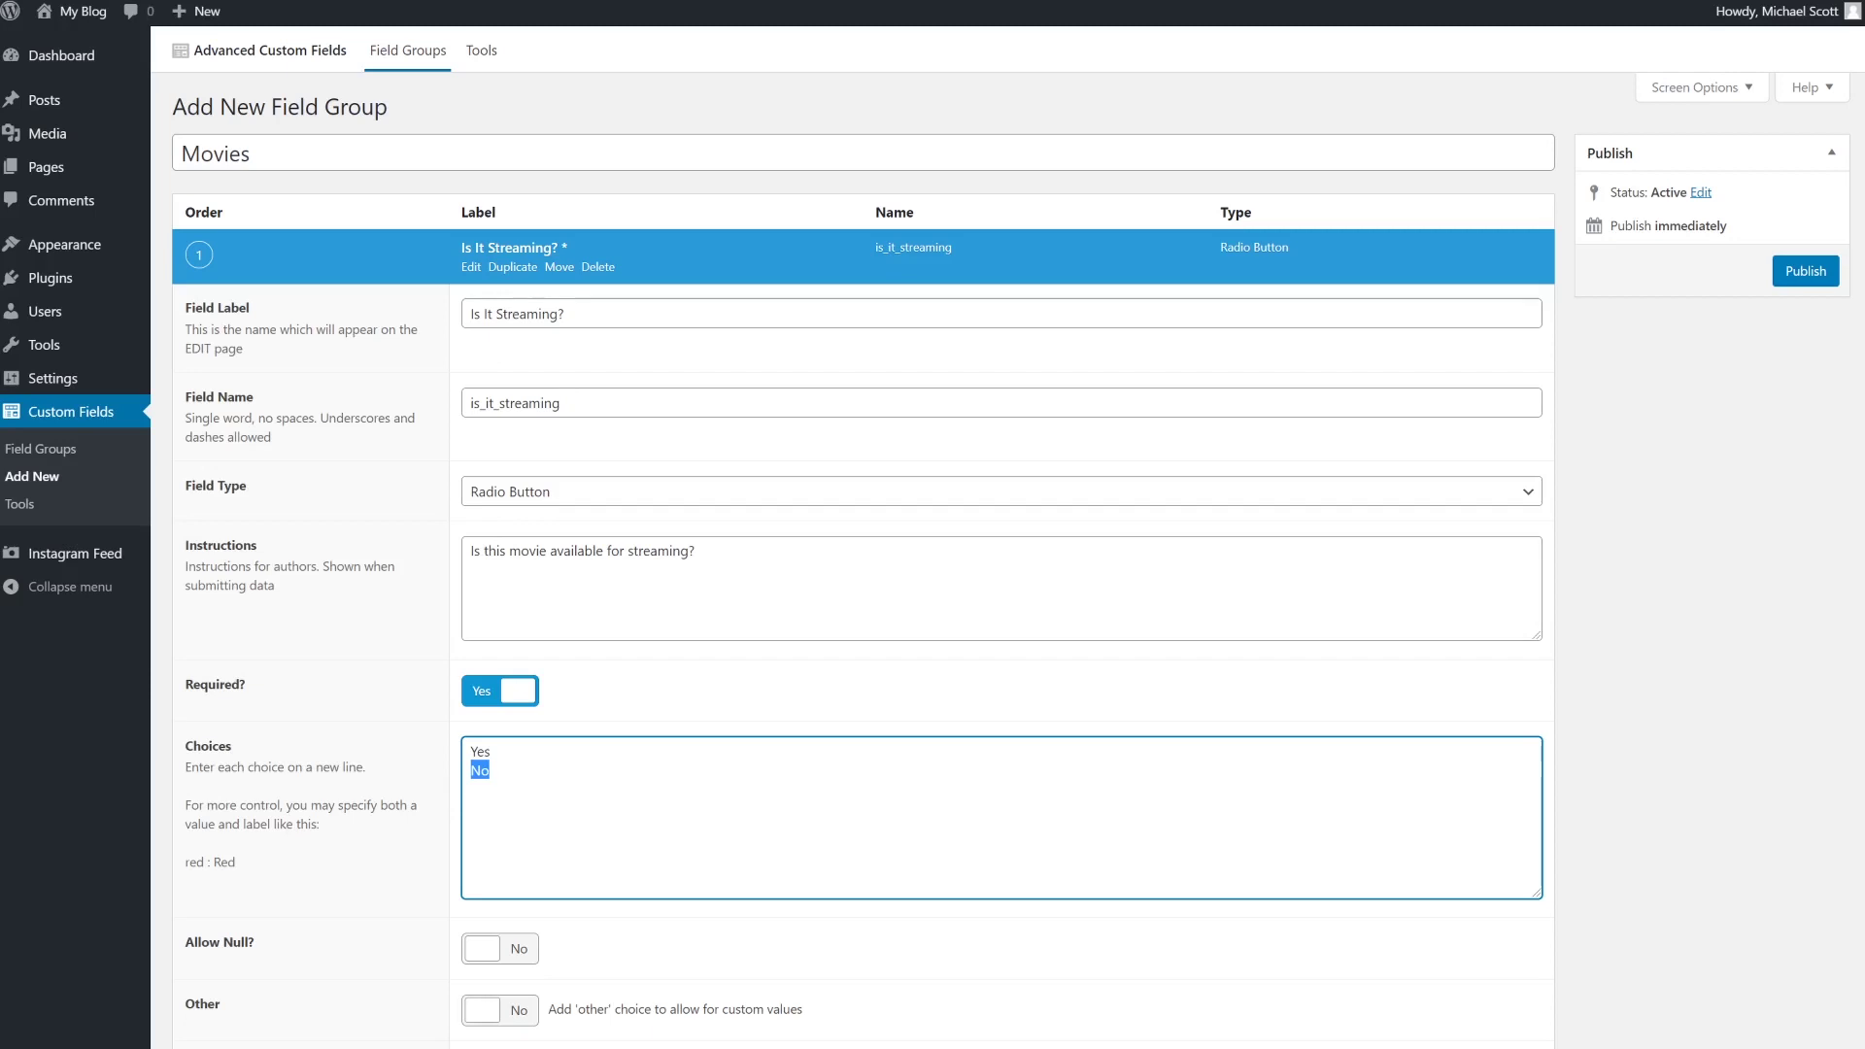
pyautogui.click(1684, 810)
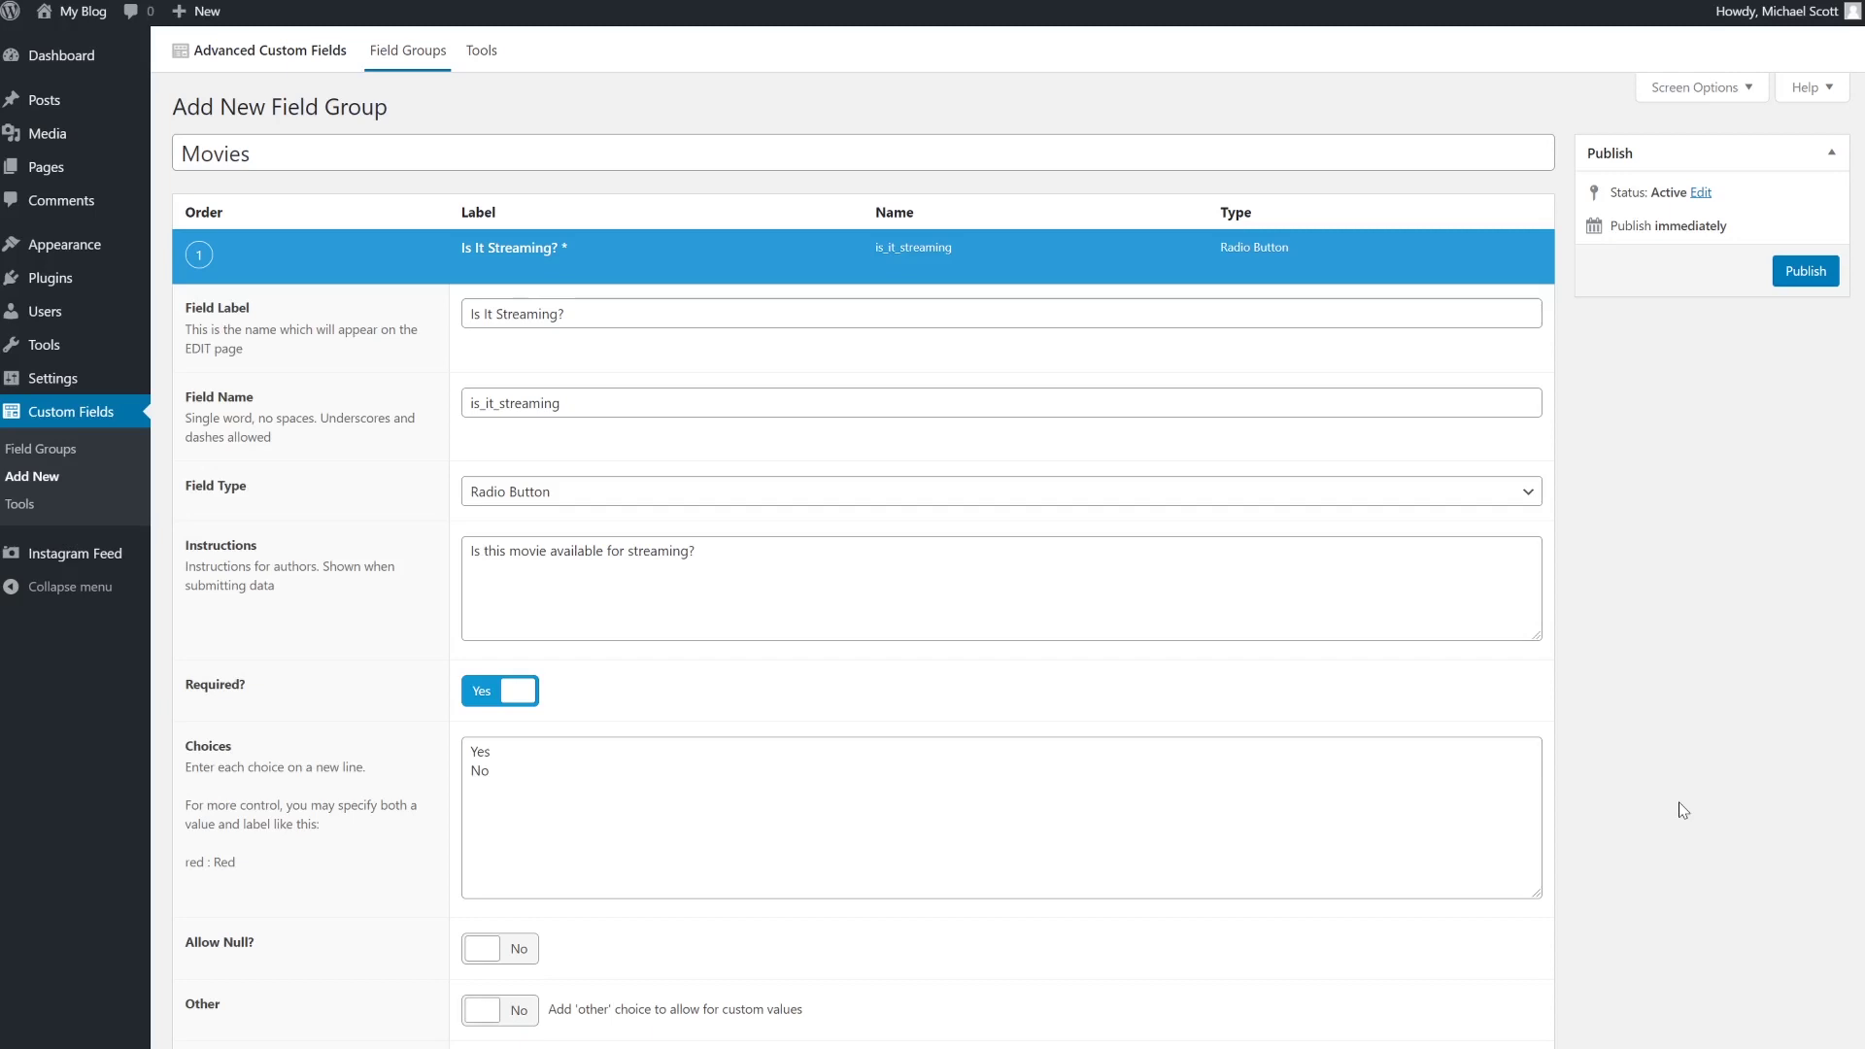
# Step: Add a 'Streaming Platform' field, shown only when 'Is It Streaming?' is equal to Yes
pyautogui.scroll(-8, 1657, 709)
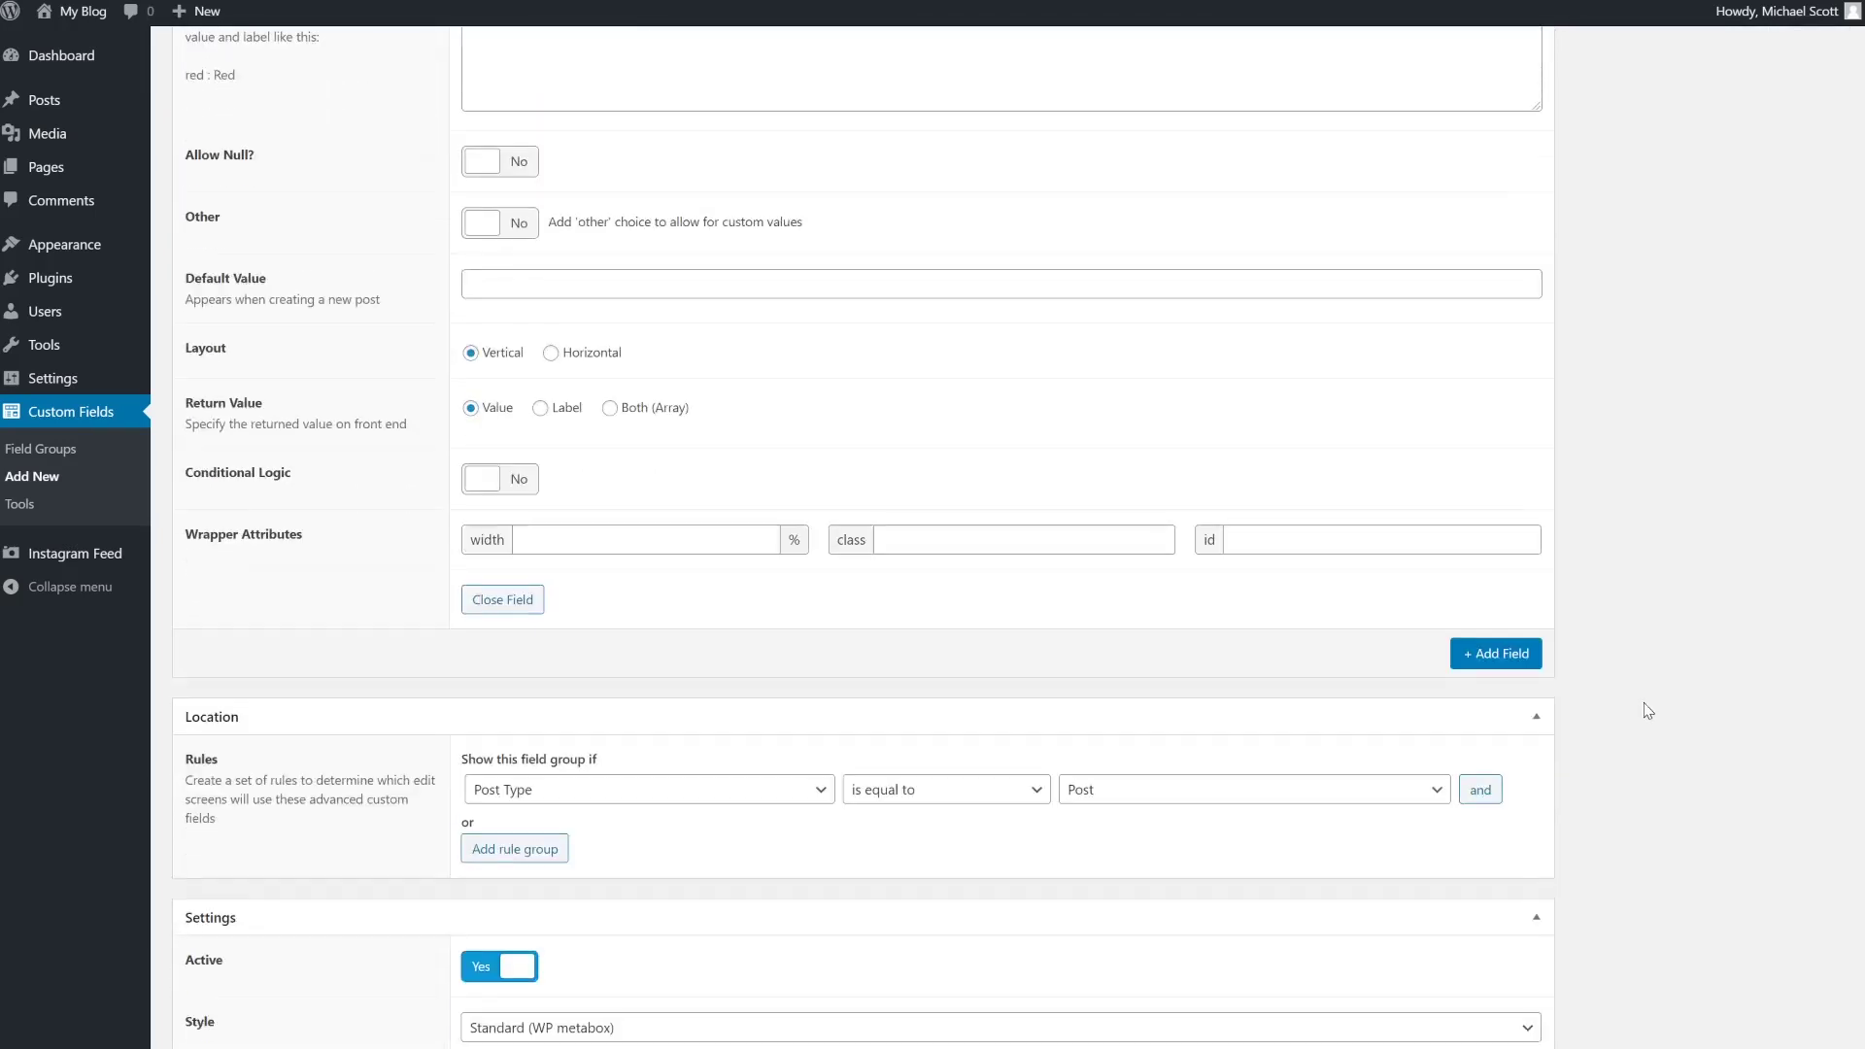
pyautogui.click(1499, 654)
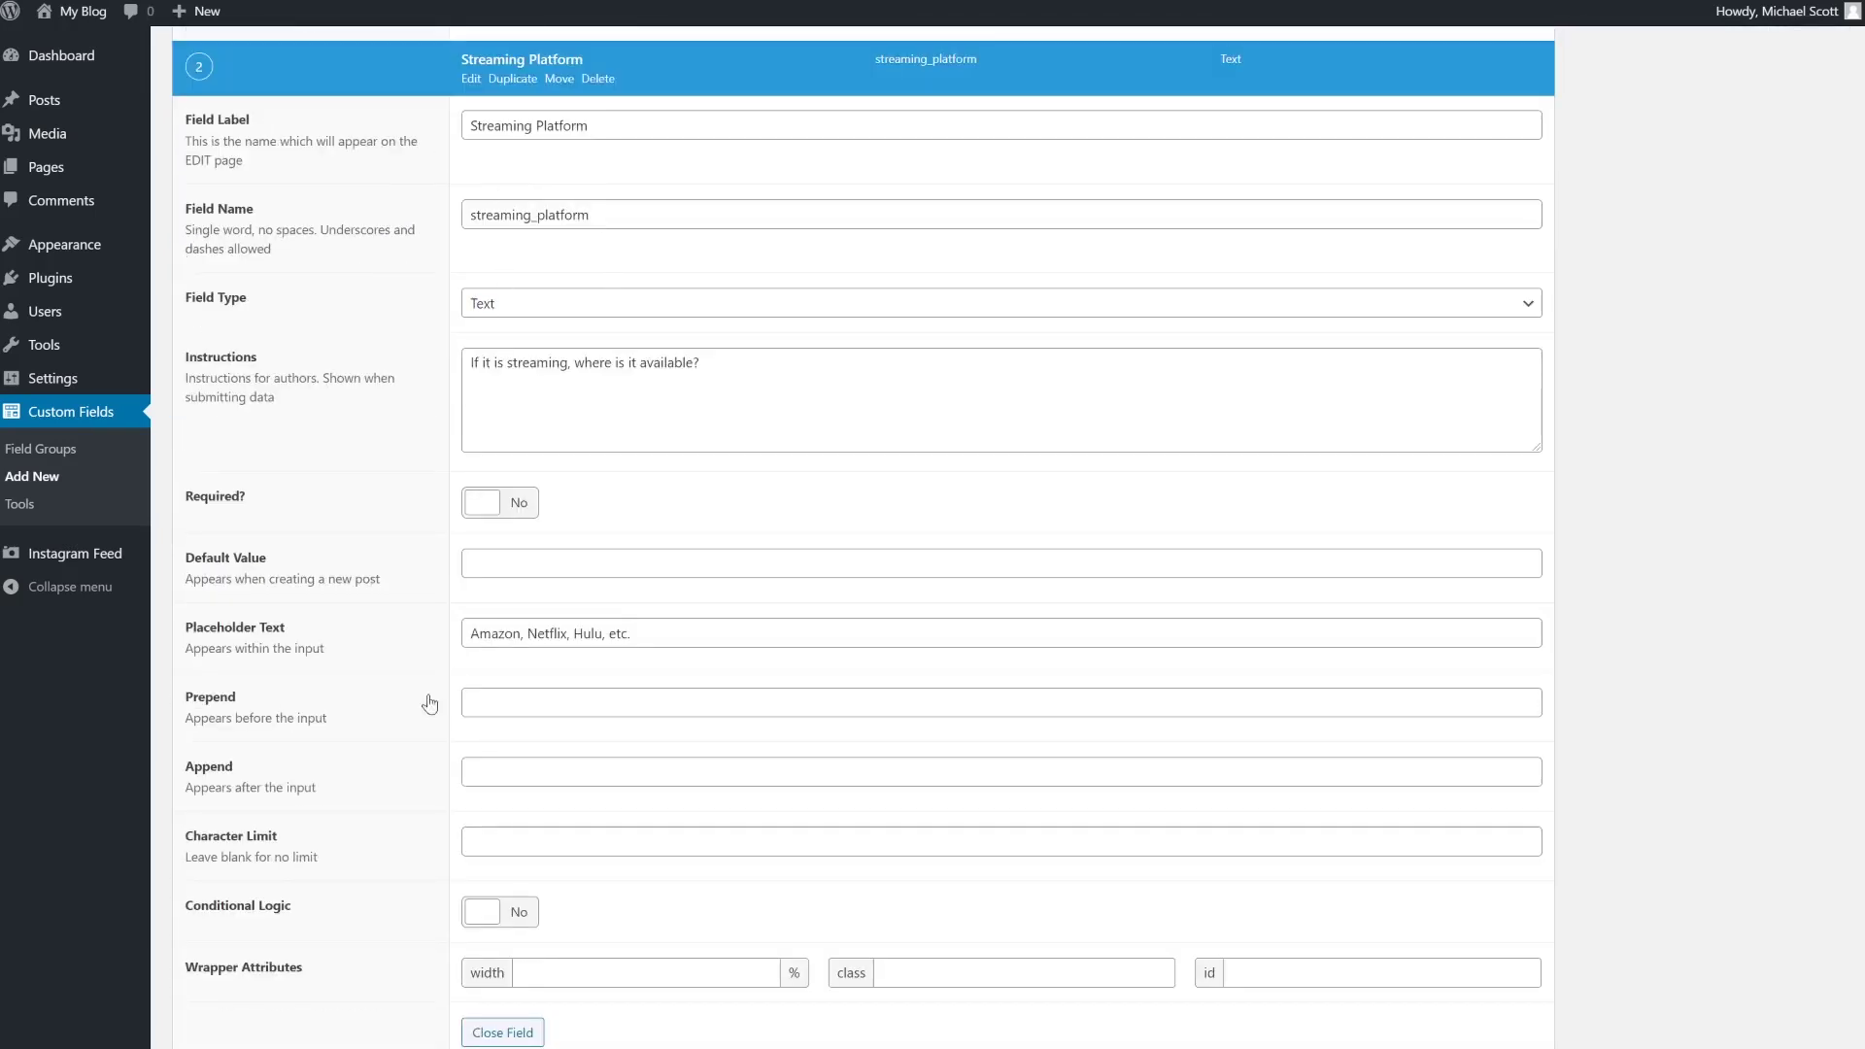
pyautogui.scroll(-2, 536, 912)
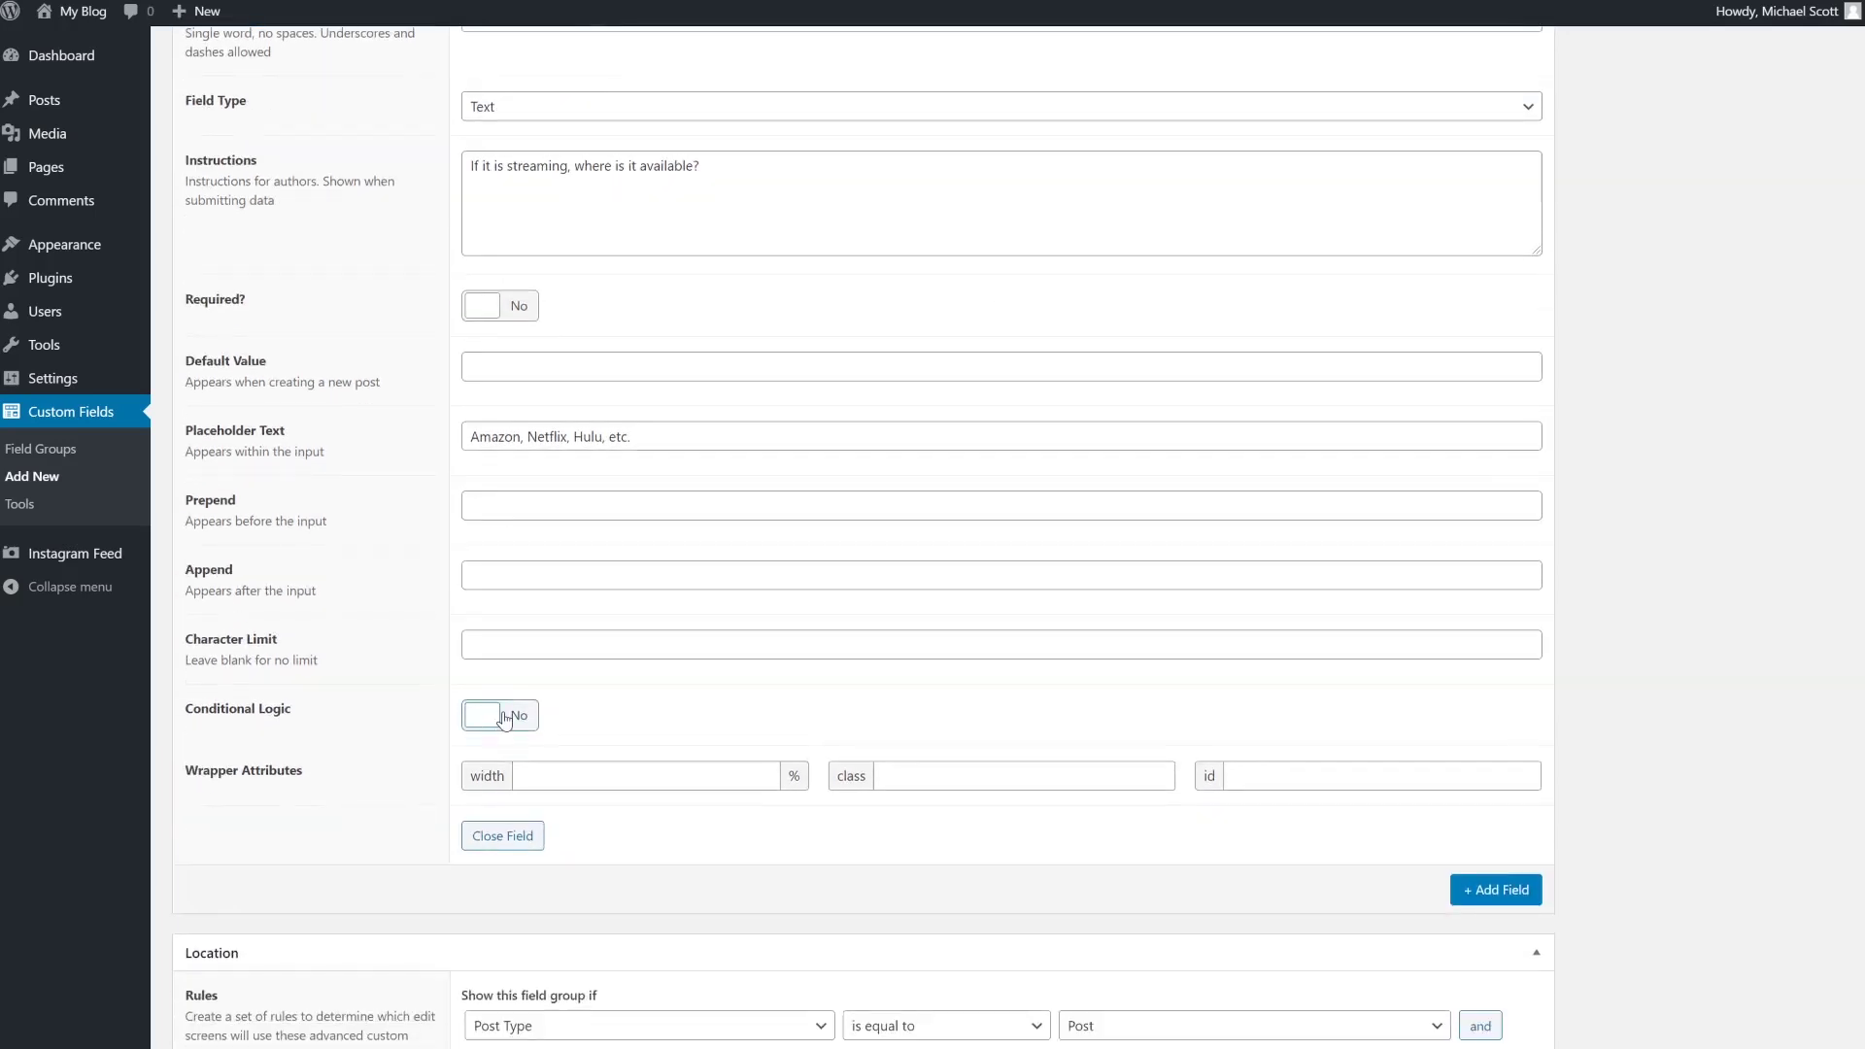
pyautogui.click(504, 718)
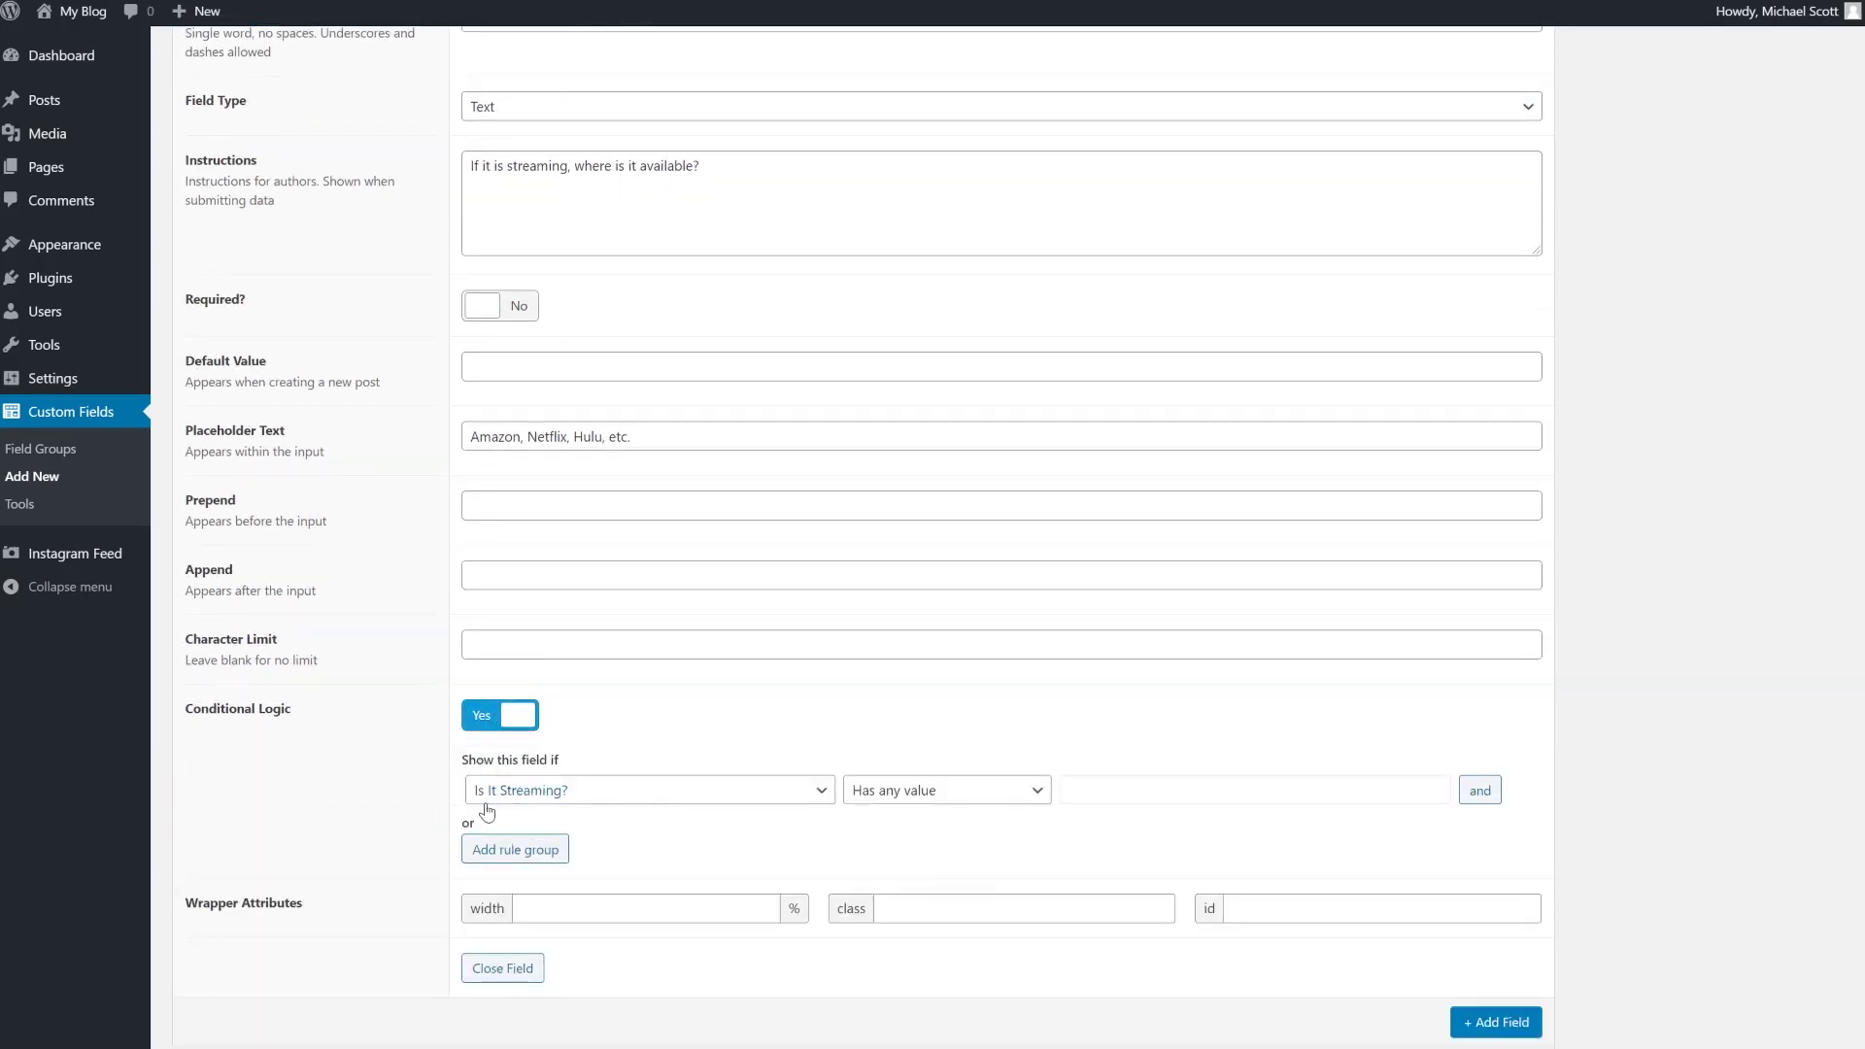
pyautogui.click(864, 792)
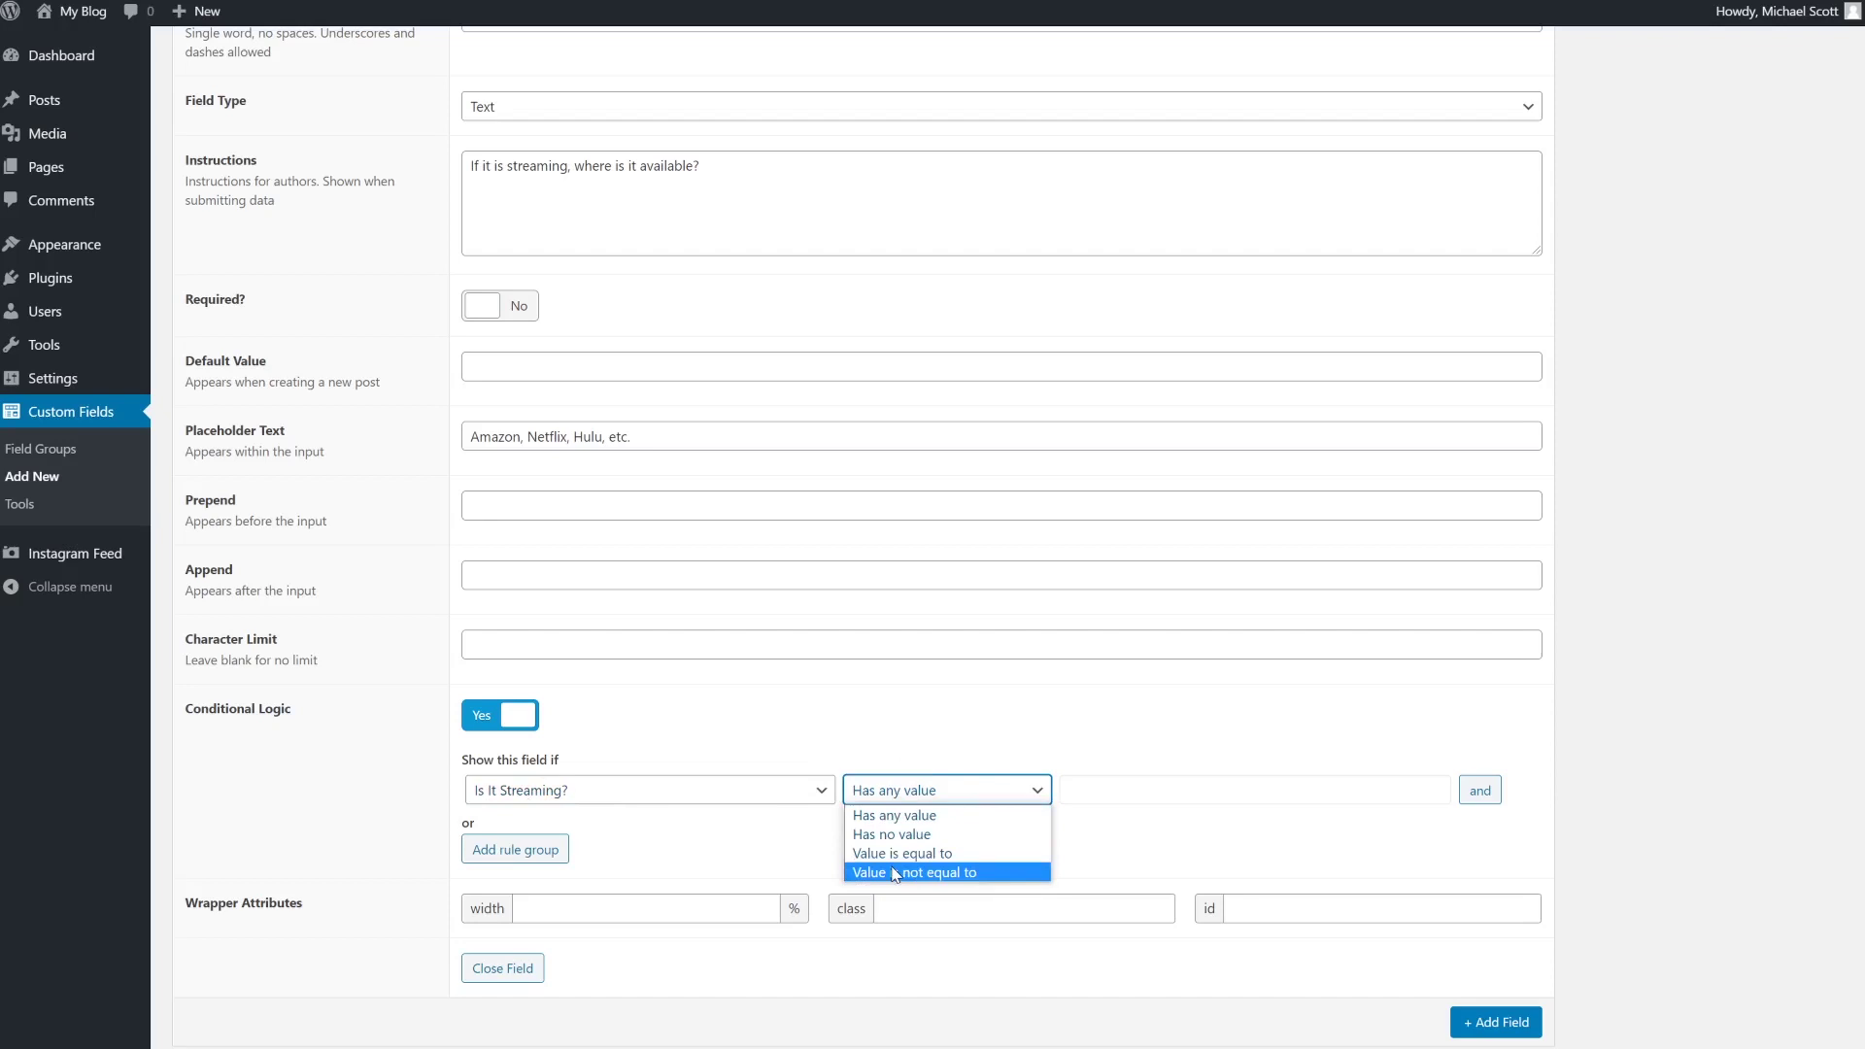
pyautogui.click(901, 857)
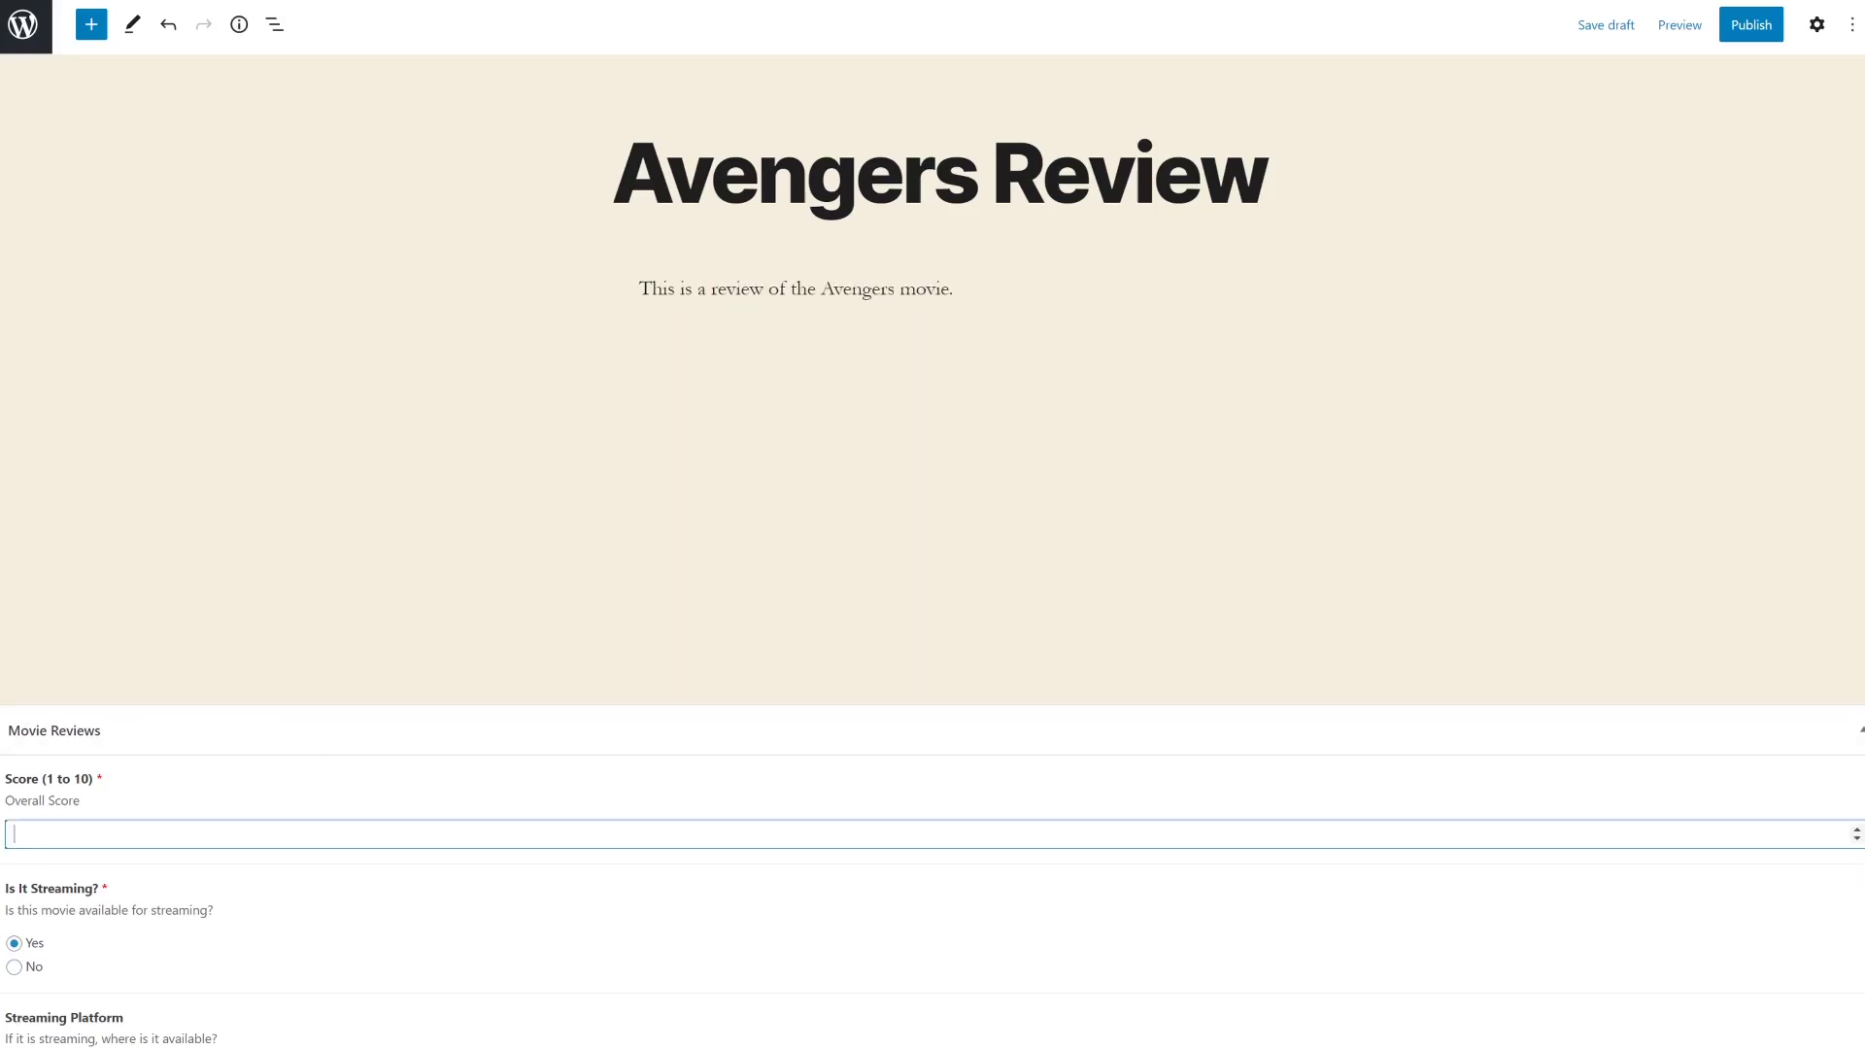
# Step: Enter score 7, choose No for Is It Streaming?, and publish the Avengers Review post
pyautogui.write('7')
pyautogui.click(333, 999)
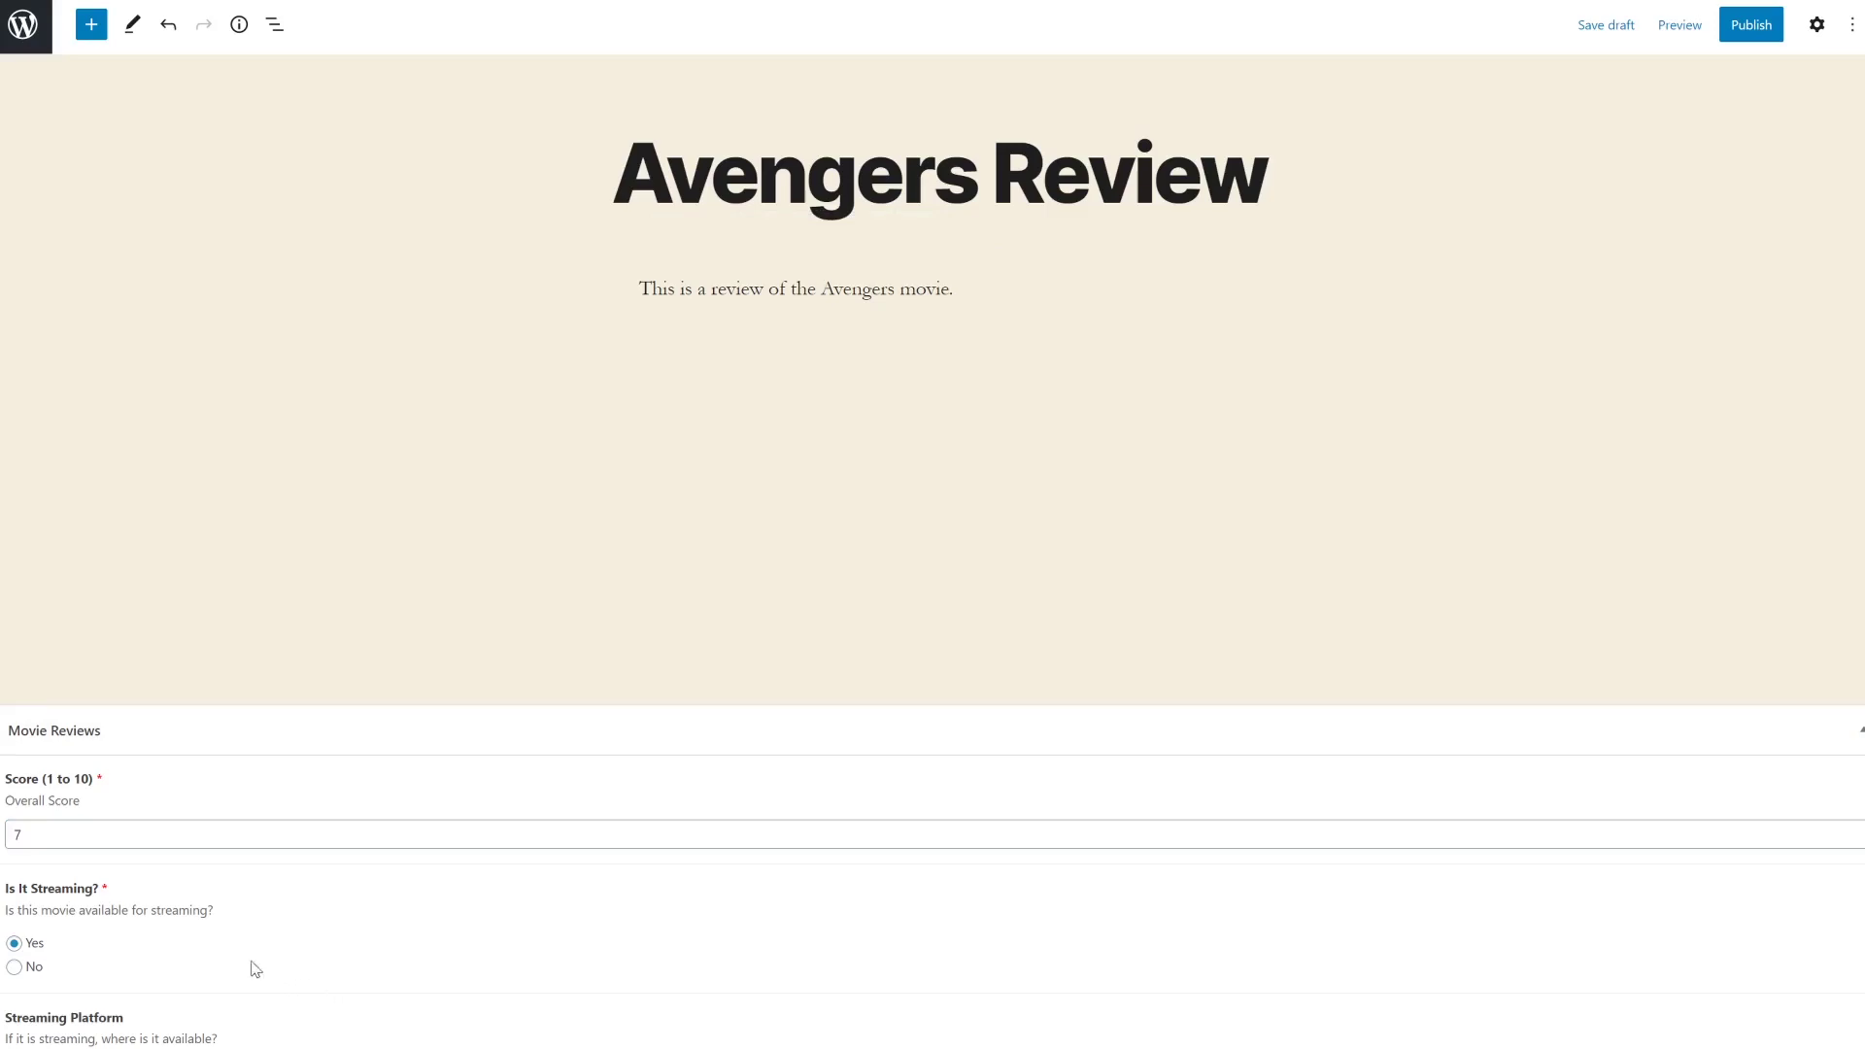
pyautogui.click(25, 976)
pyautogui.click(1744, 26)
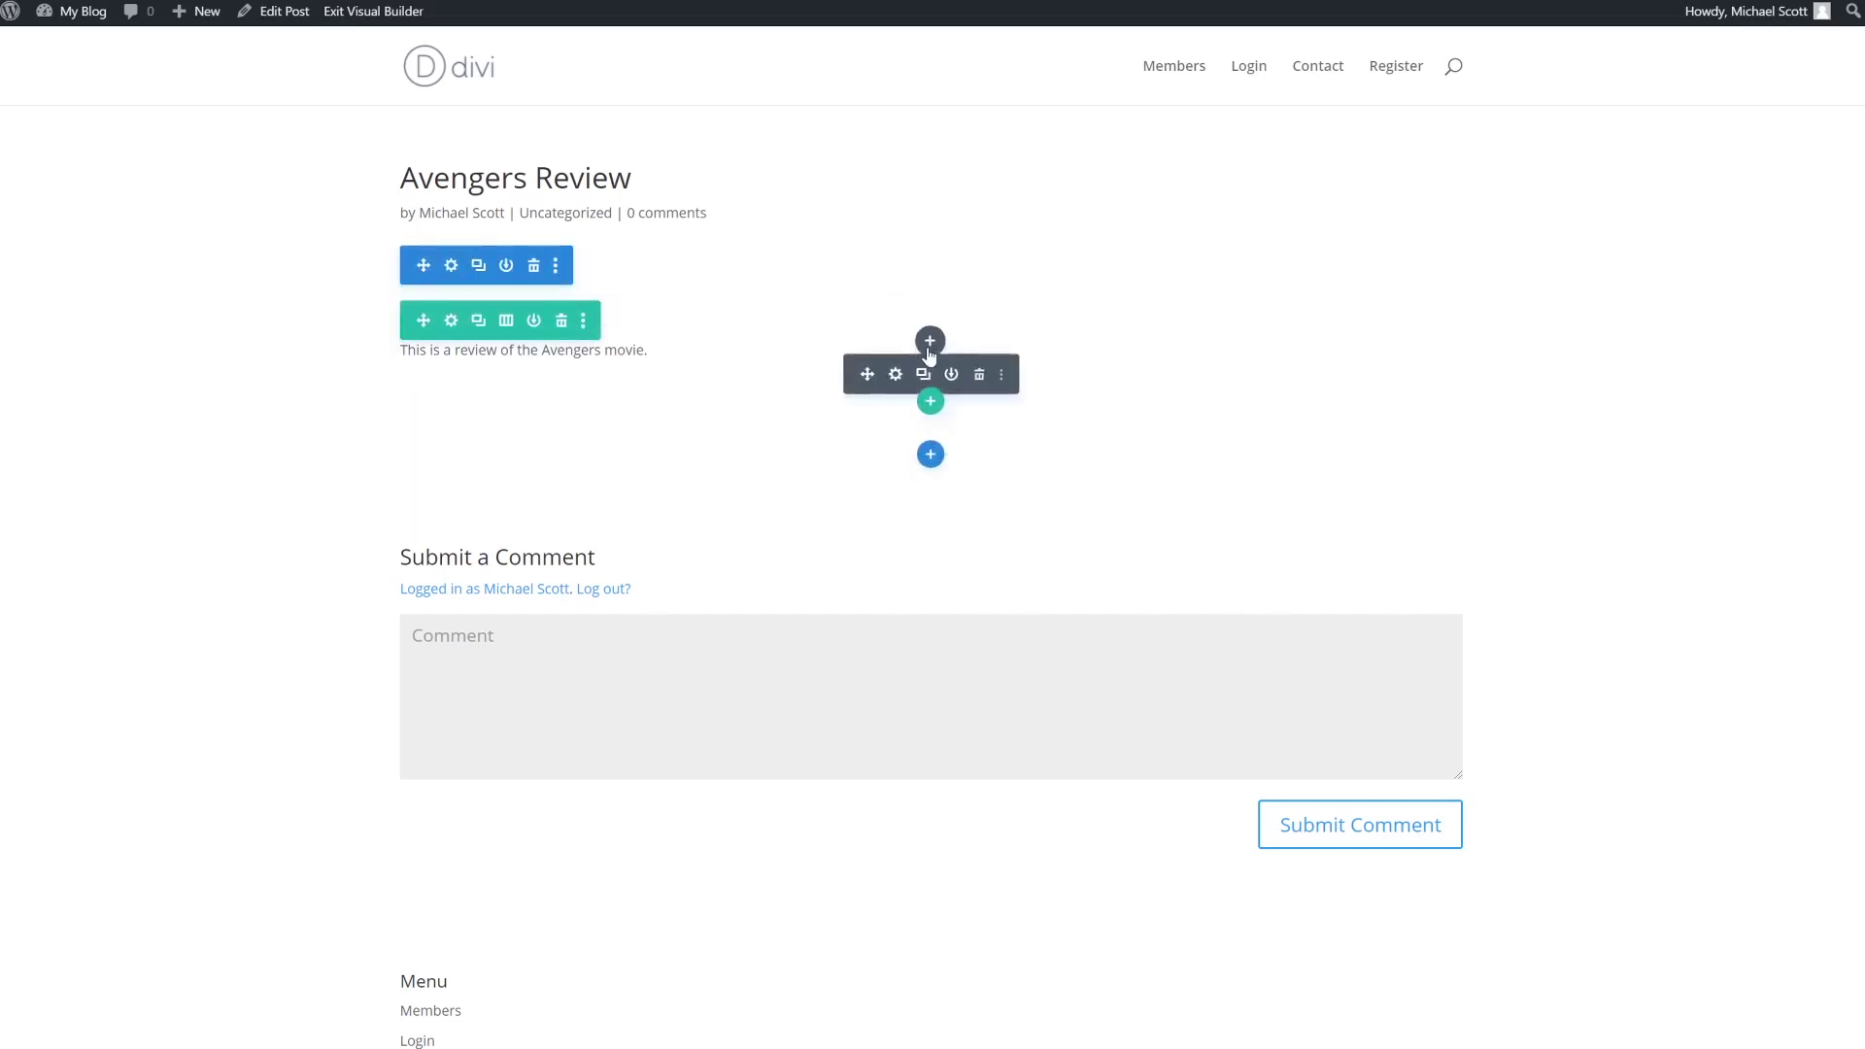
# Step: Insert a Text module below the review text showing the dynamic Score (1 to 10) field
pyautogui.click(929, 351)
pyautogui.scroll(-2, 923, 590)
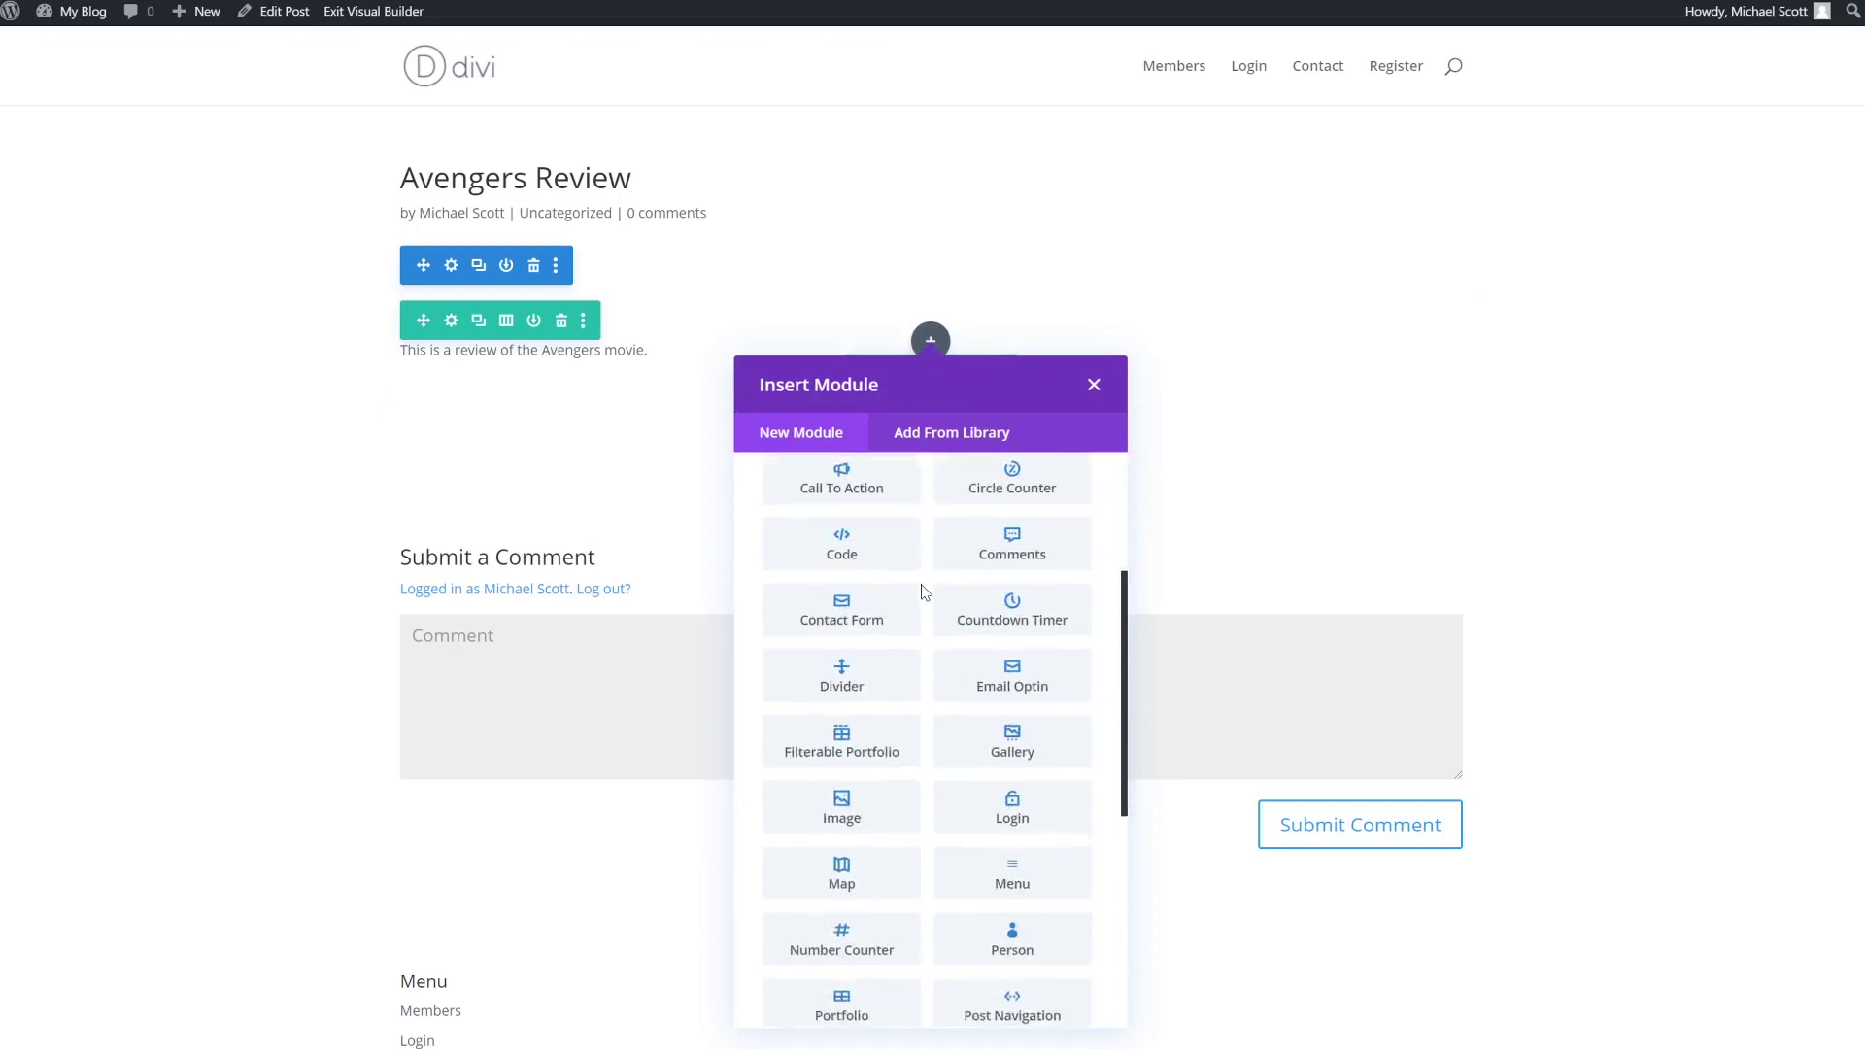
pyautogui.scroll(-5, 924, 593)
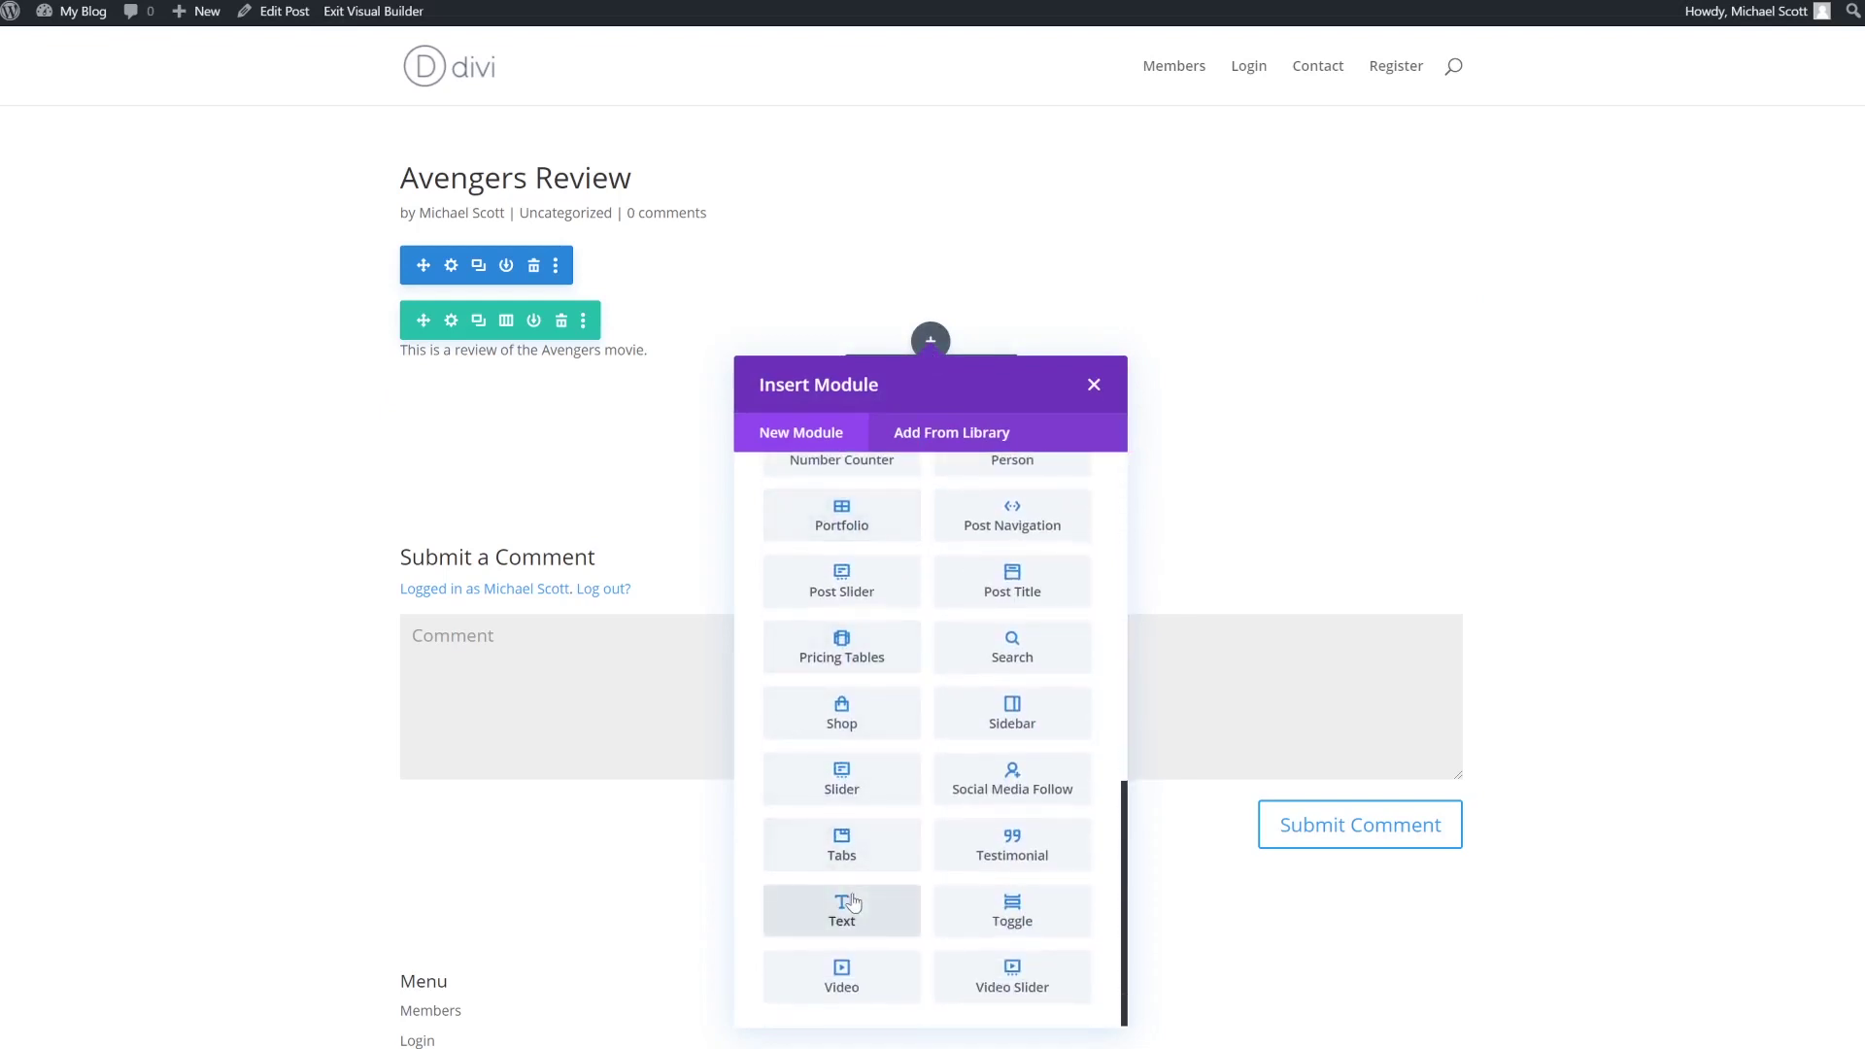
pyautogui.click(853, 903)
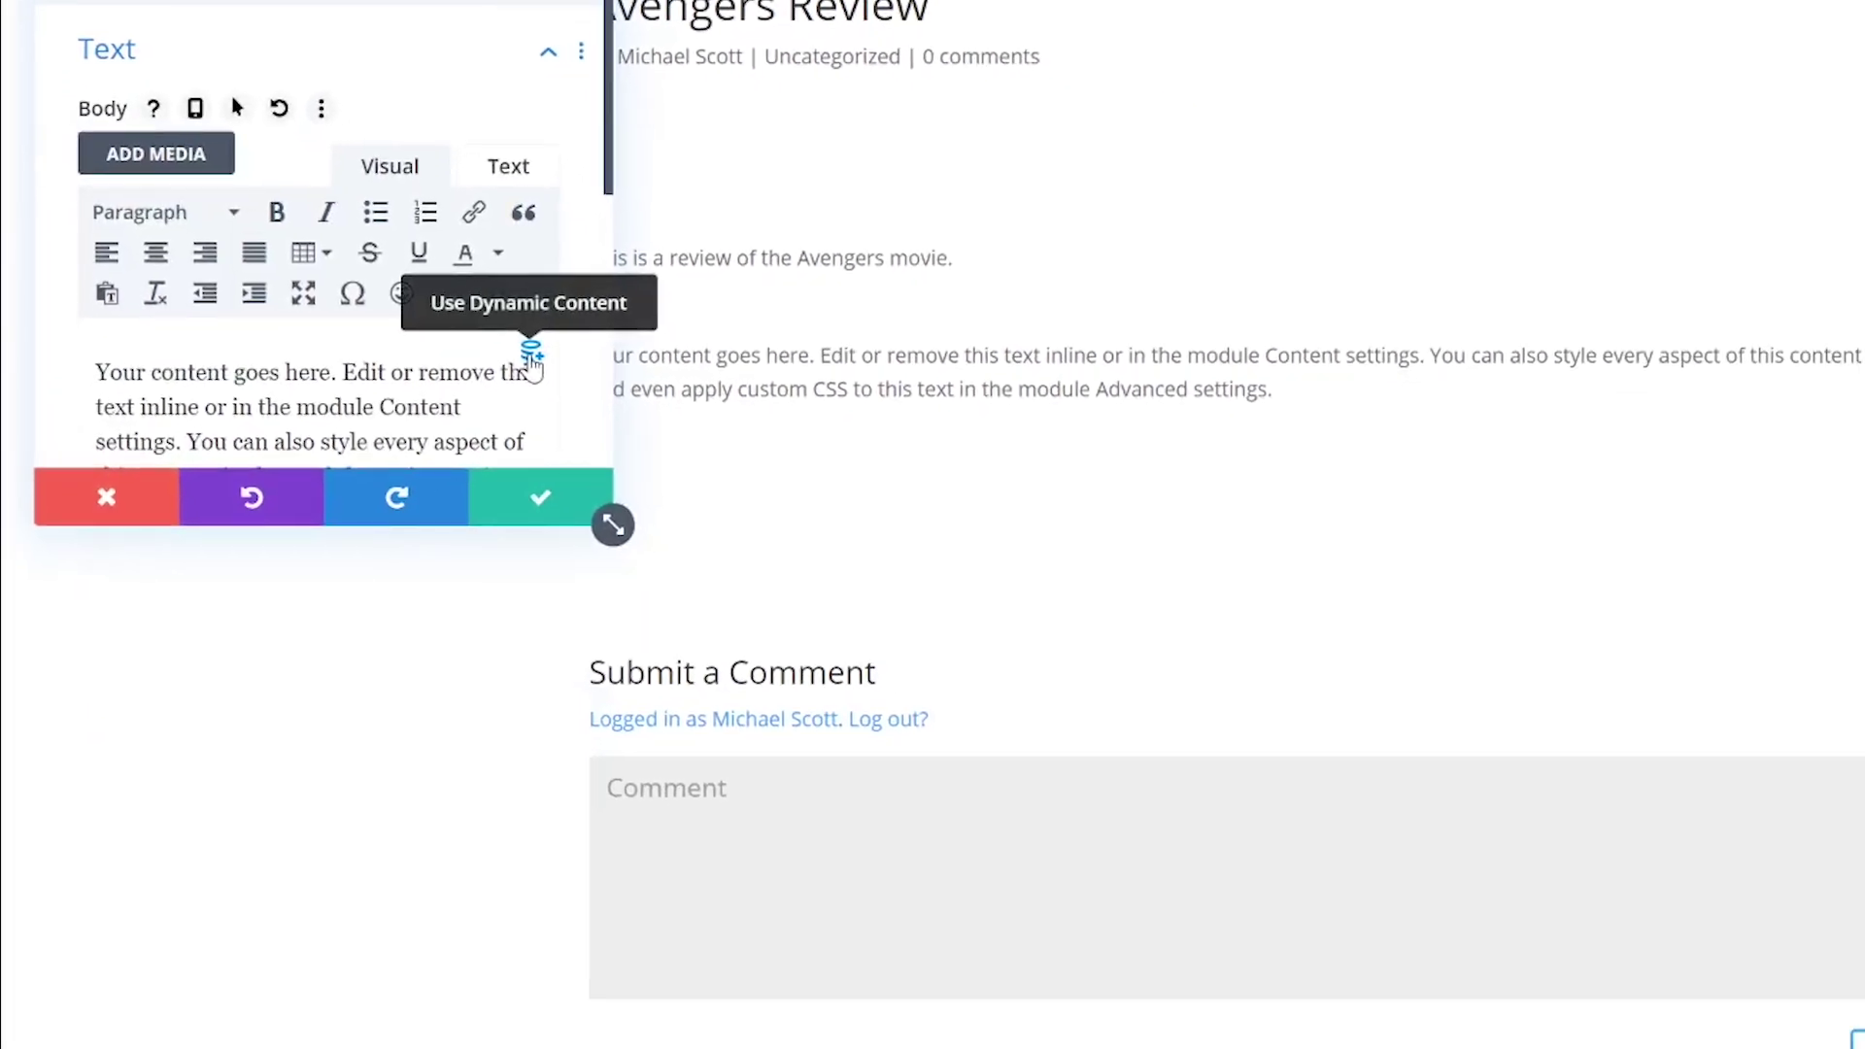
pyautogui.click(627, 517)
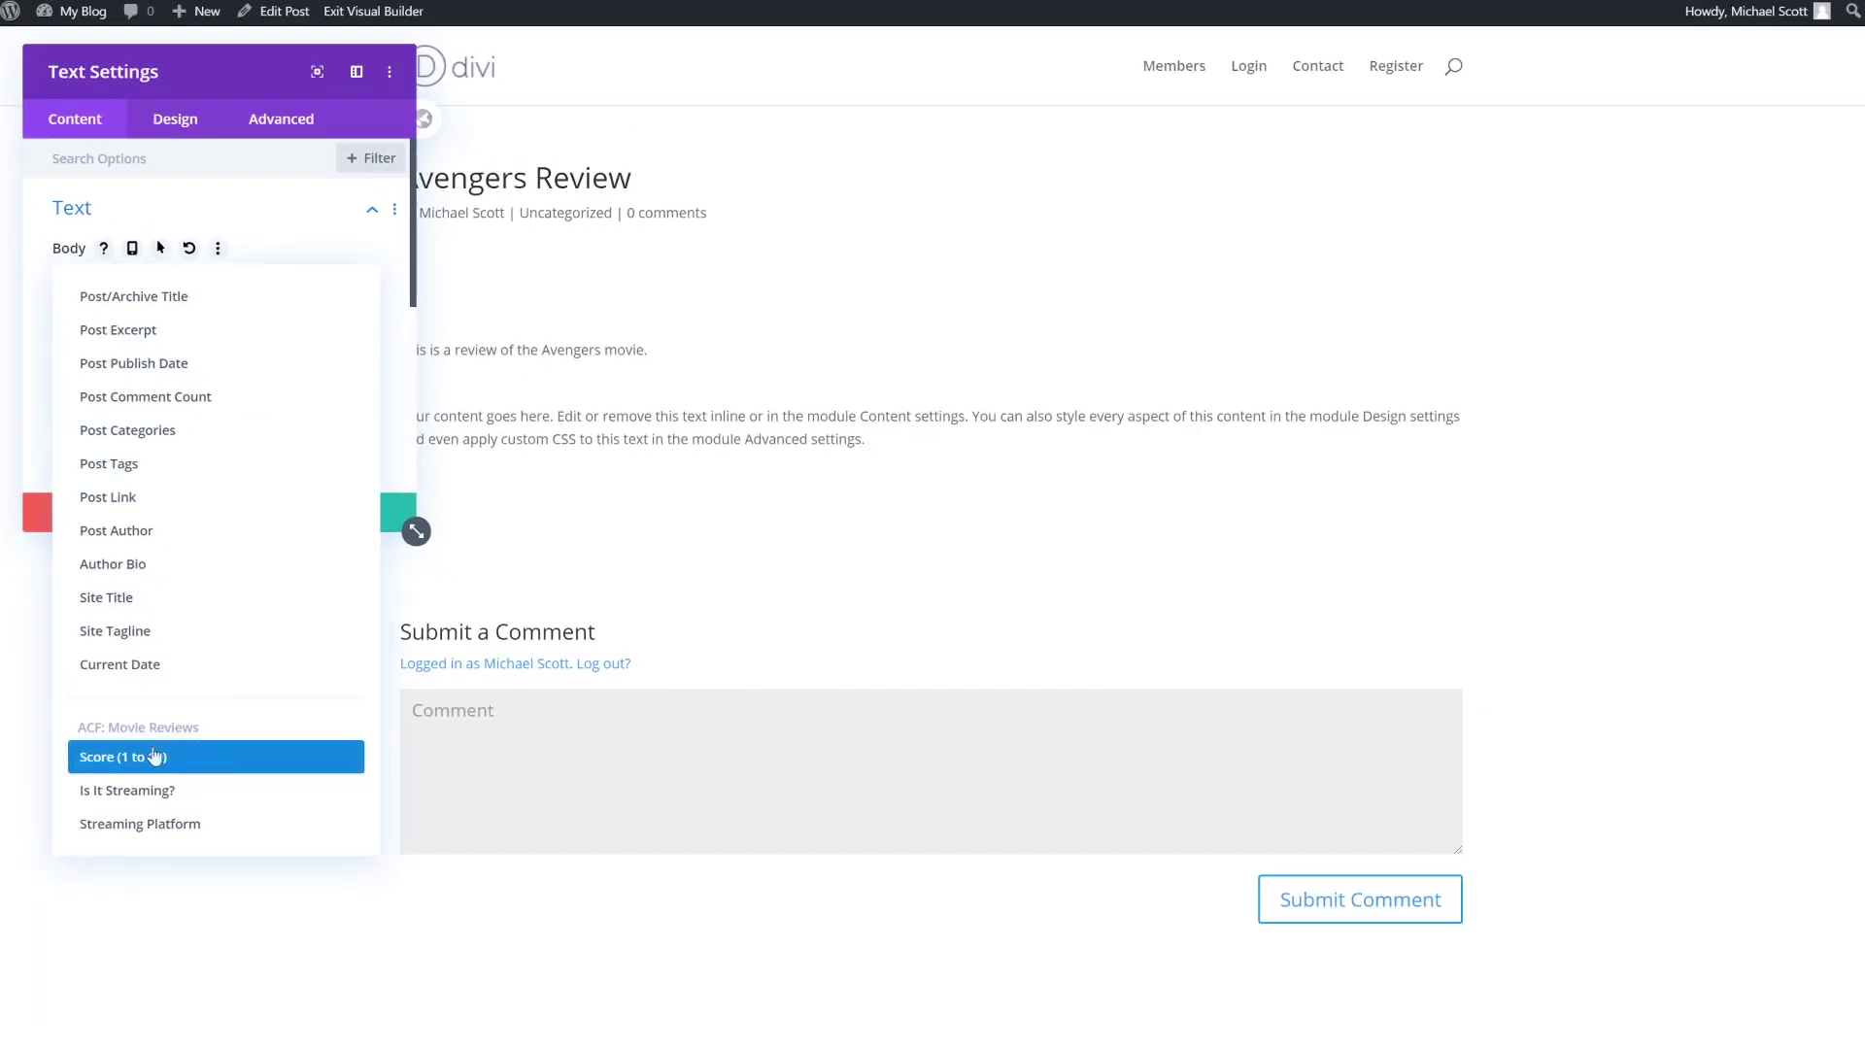
pyautogui.click(161, 759)
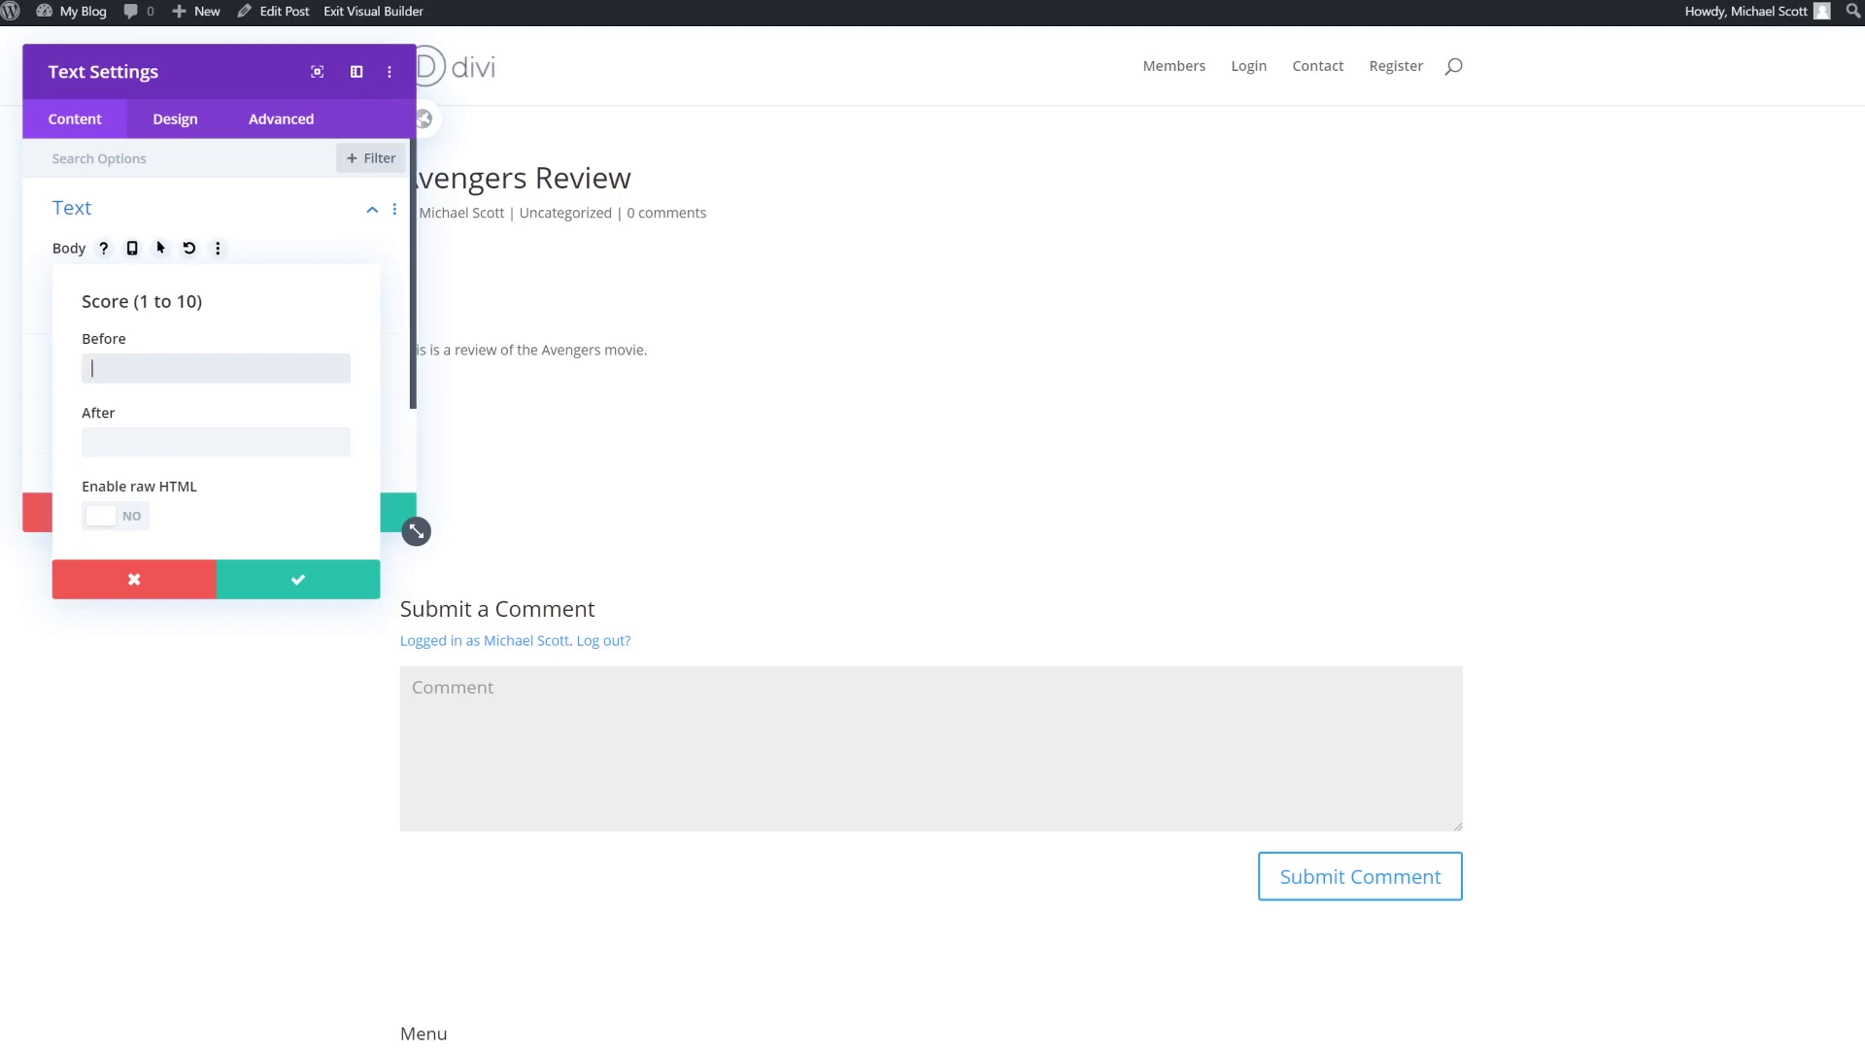
# Step: Set the score's Before text to 'This movie received a score of'
pyautogui.write('This score is')
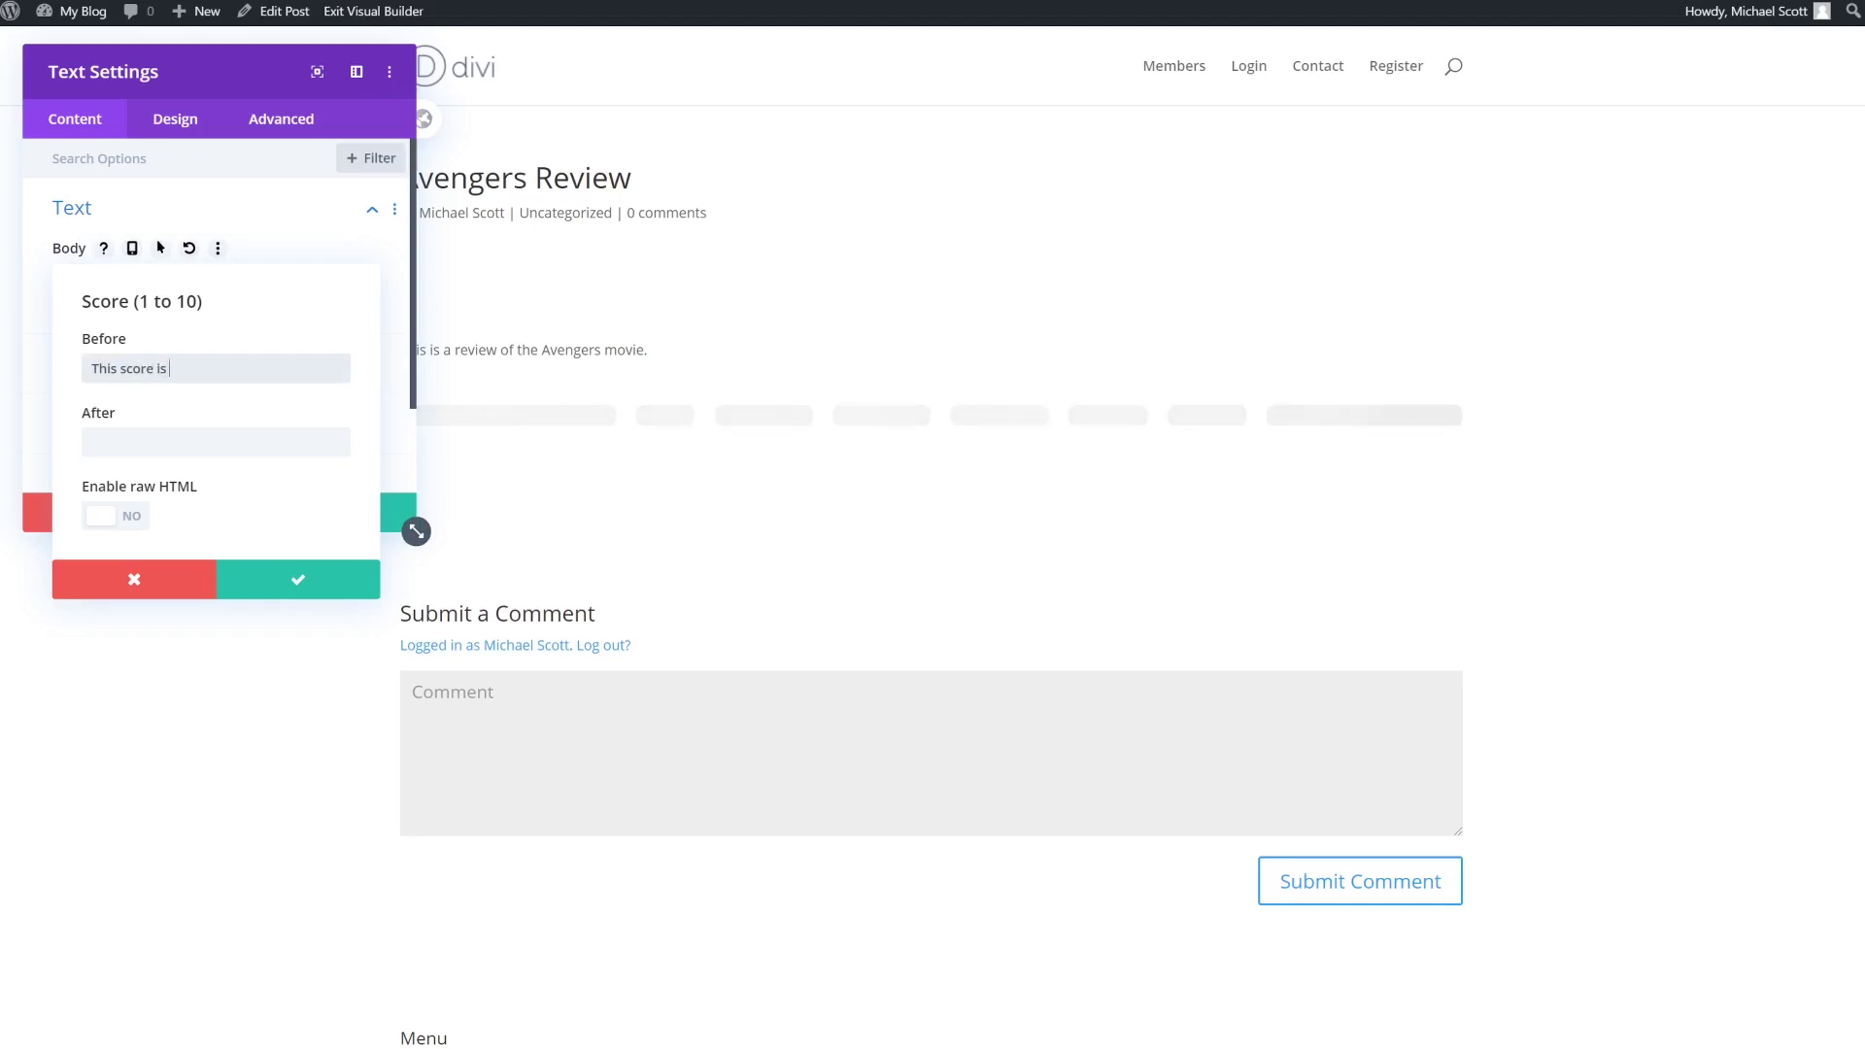
pyautogui.hotkey('ctrl', 'a')
pyautogui.write('This movi')
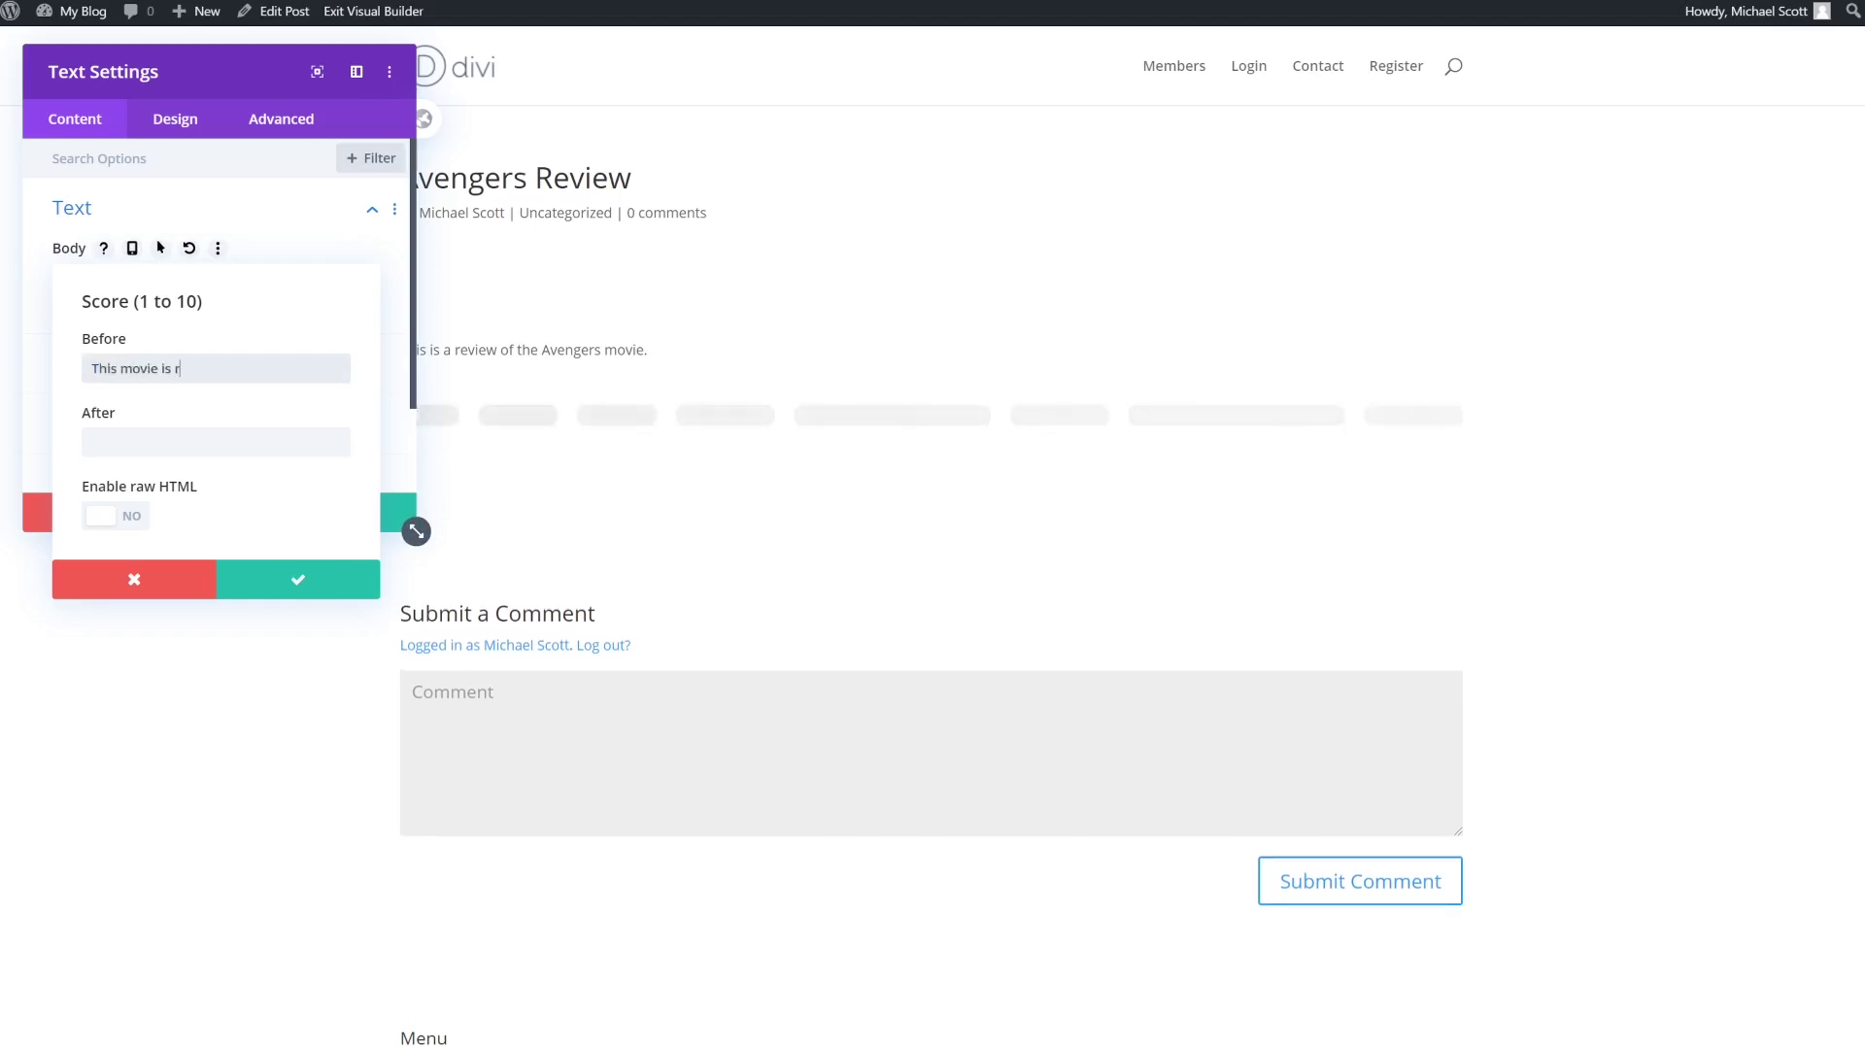
pyautogui.write('e is rat')
pyautogui.press('BackSpace')
pyautogui.press('BackSpace')
pyautogui.press('BackSpace')
pyautogui.press('BackSpace')
pyautogui.press('BackSpace')
pyautogui.press('BackSpace')
pyautogui.write('received a score')
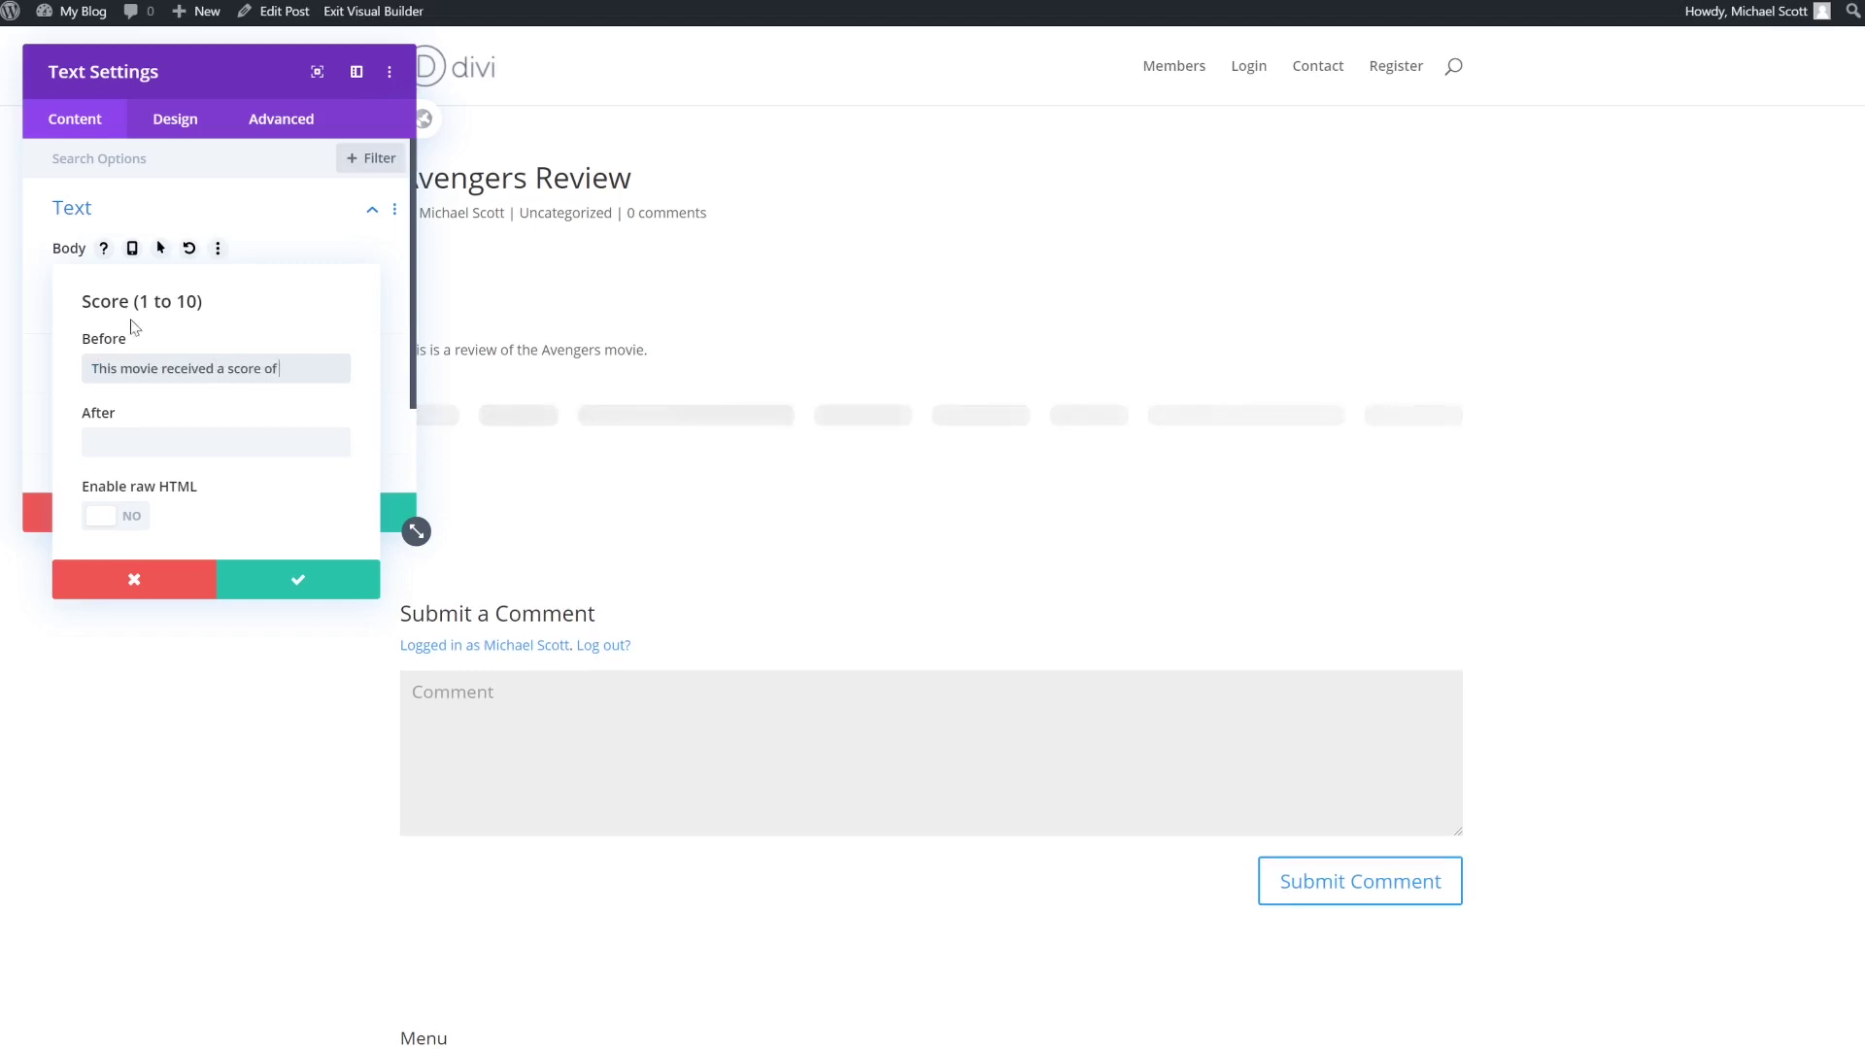
pyautogui.click(297, 579)
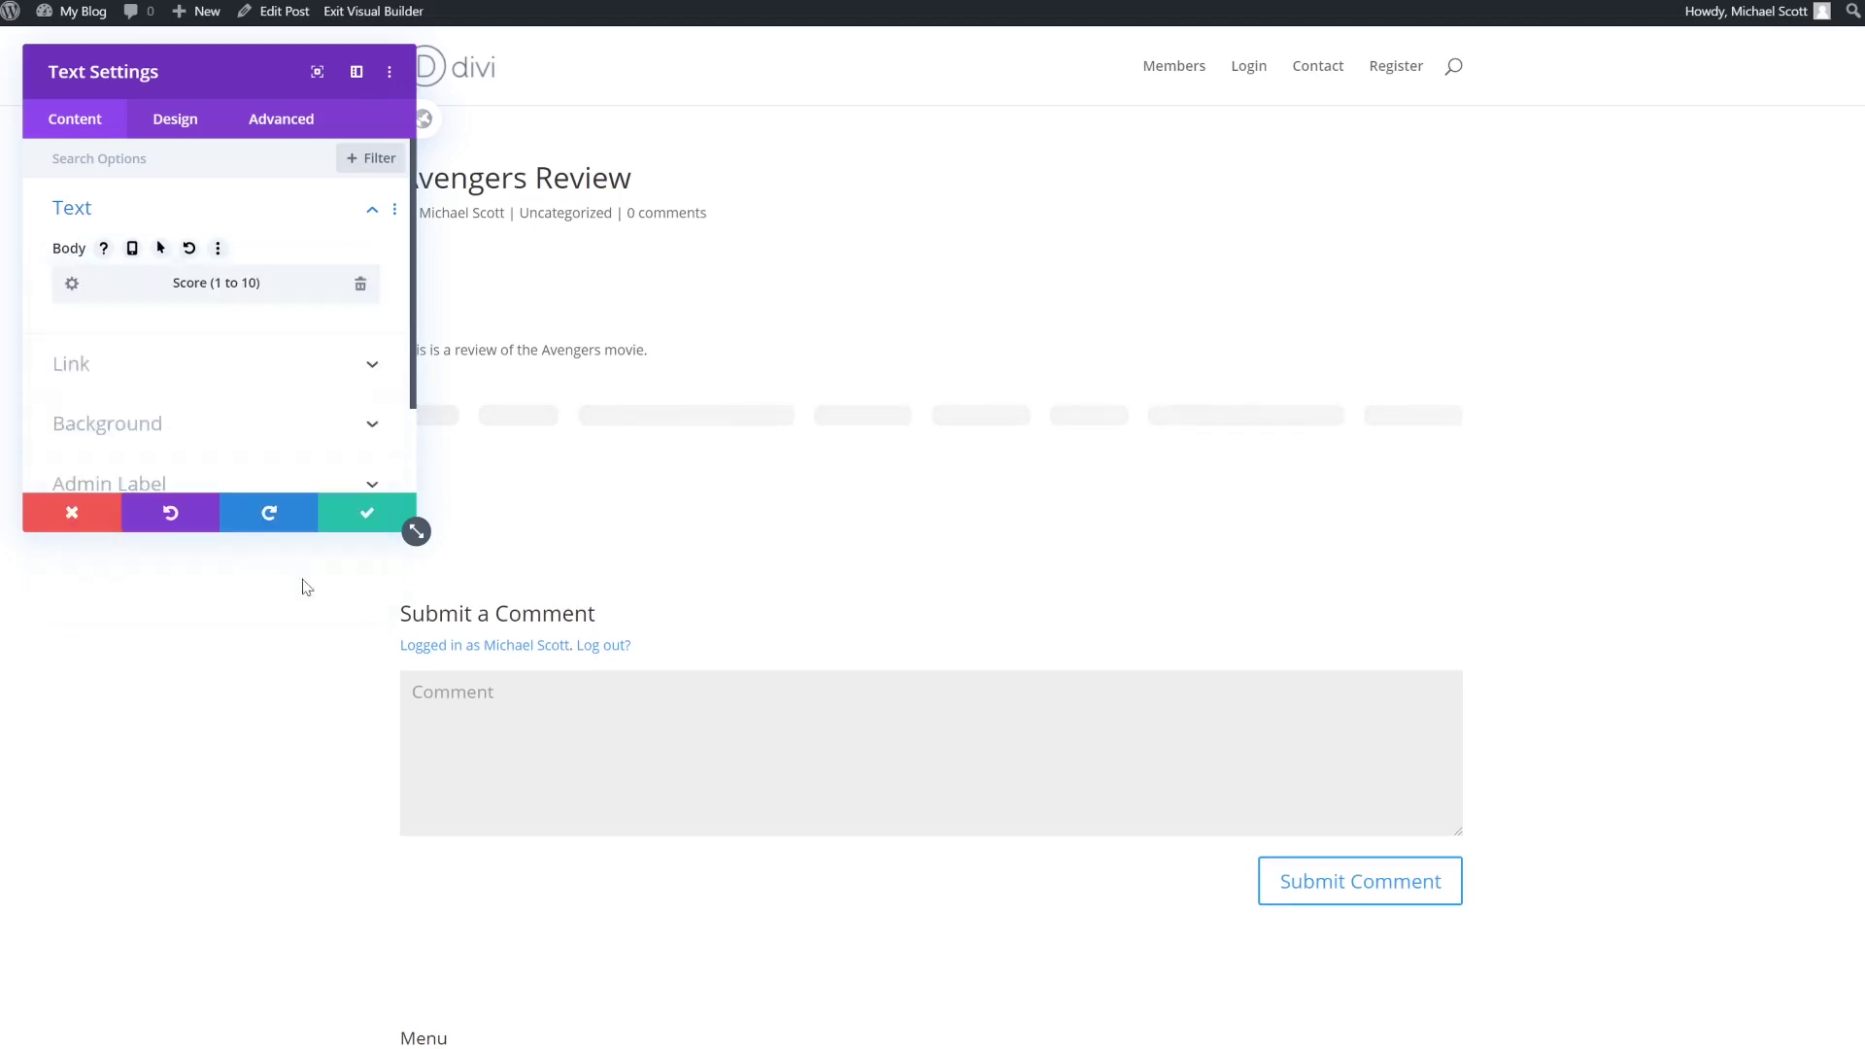
# Step: Add a Text module showing Is It Streaming? after 'Is this movie available to stream online?'
pyautogui.click(366, 512)
pyautogui.click(930, 340)
pyautogui.scroll(-10, 899, 595)
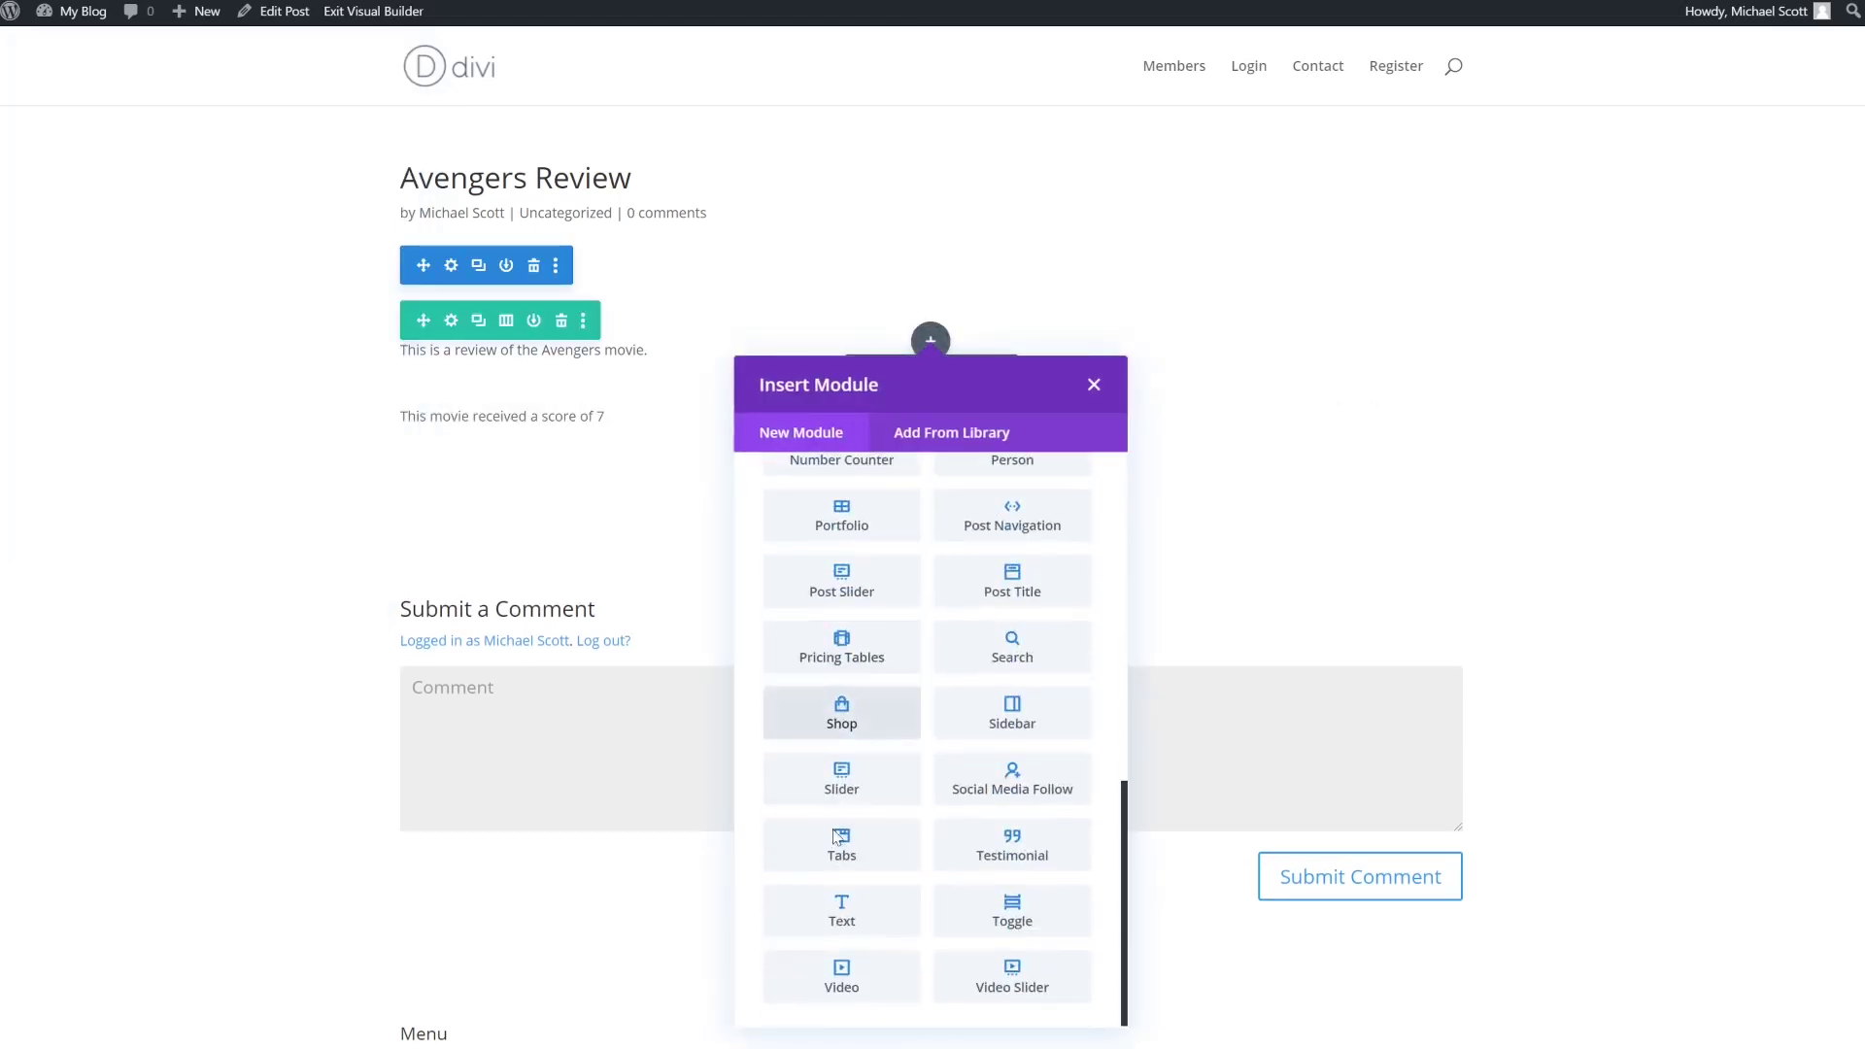
pyautogui.click(825, 909)
pyautogui.click(361, 413)
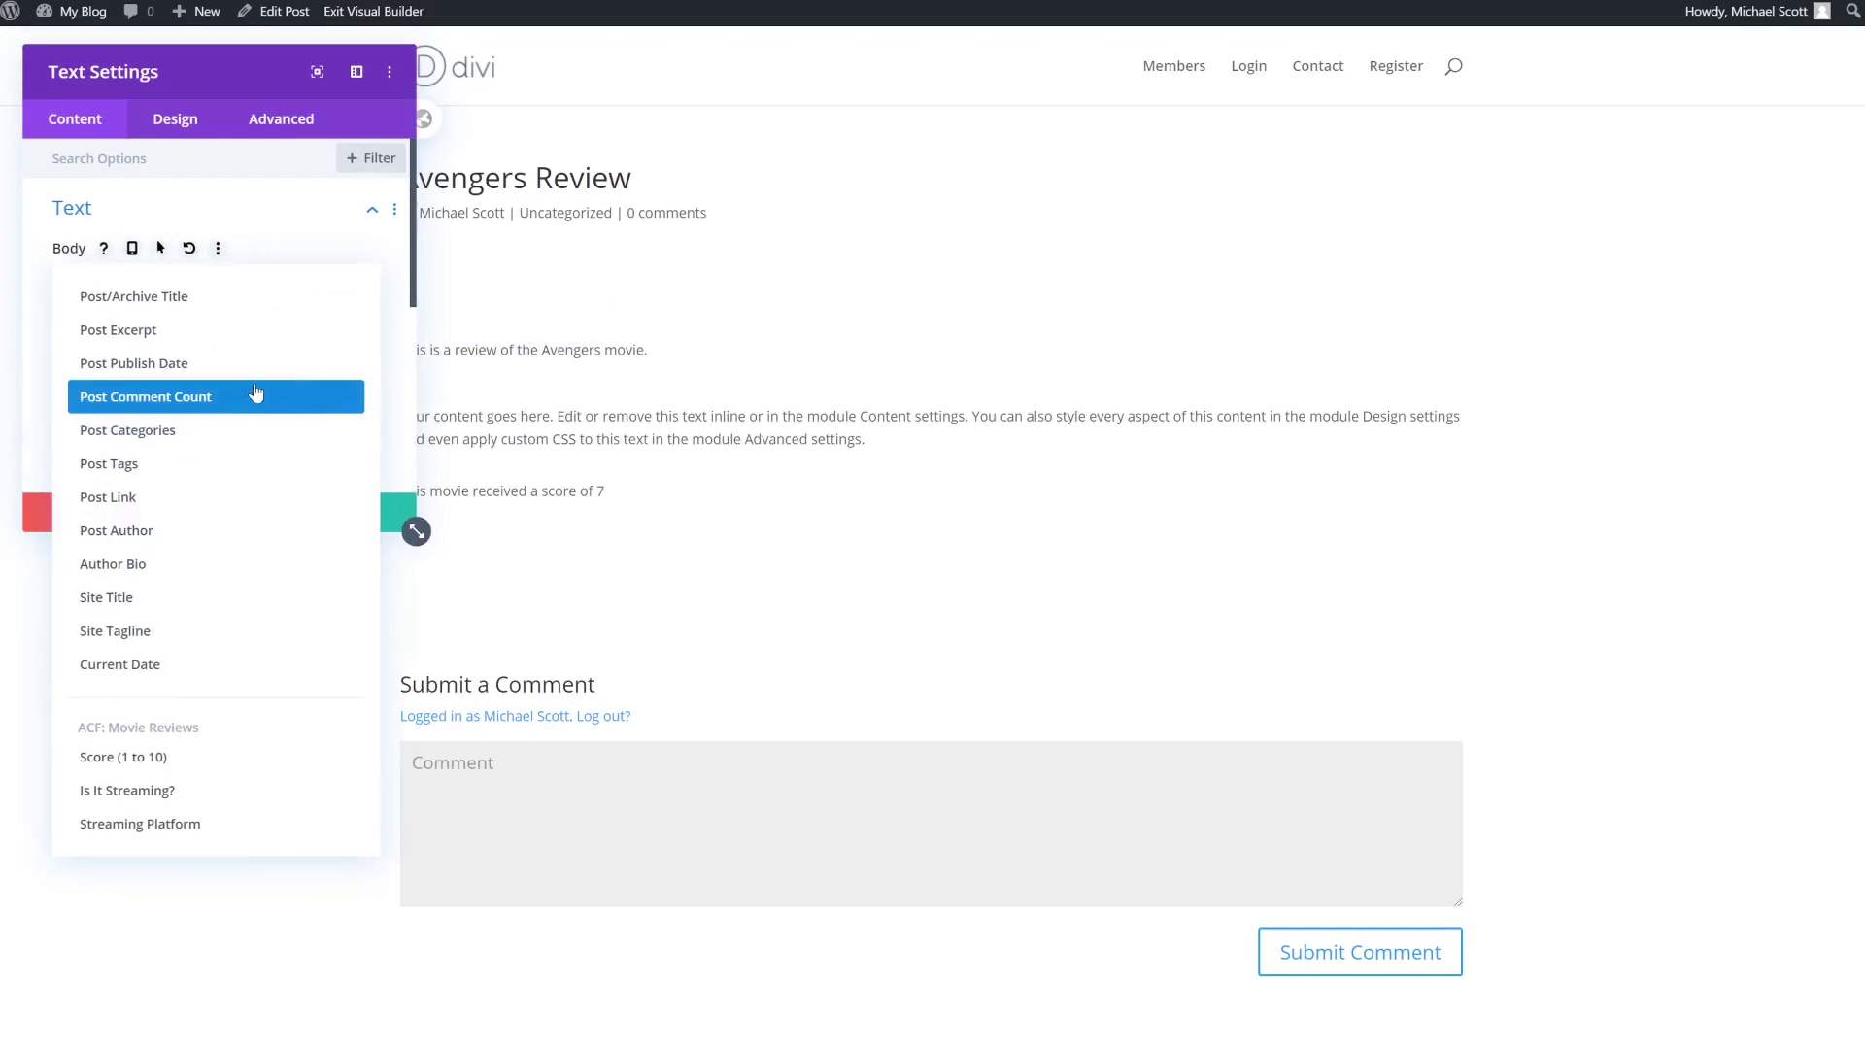
pyautogui.click(155, 791)
pyautogui.click(93, 368)
pyautogui.write('Is this ')
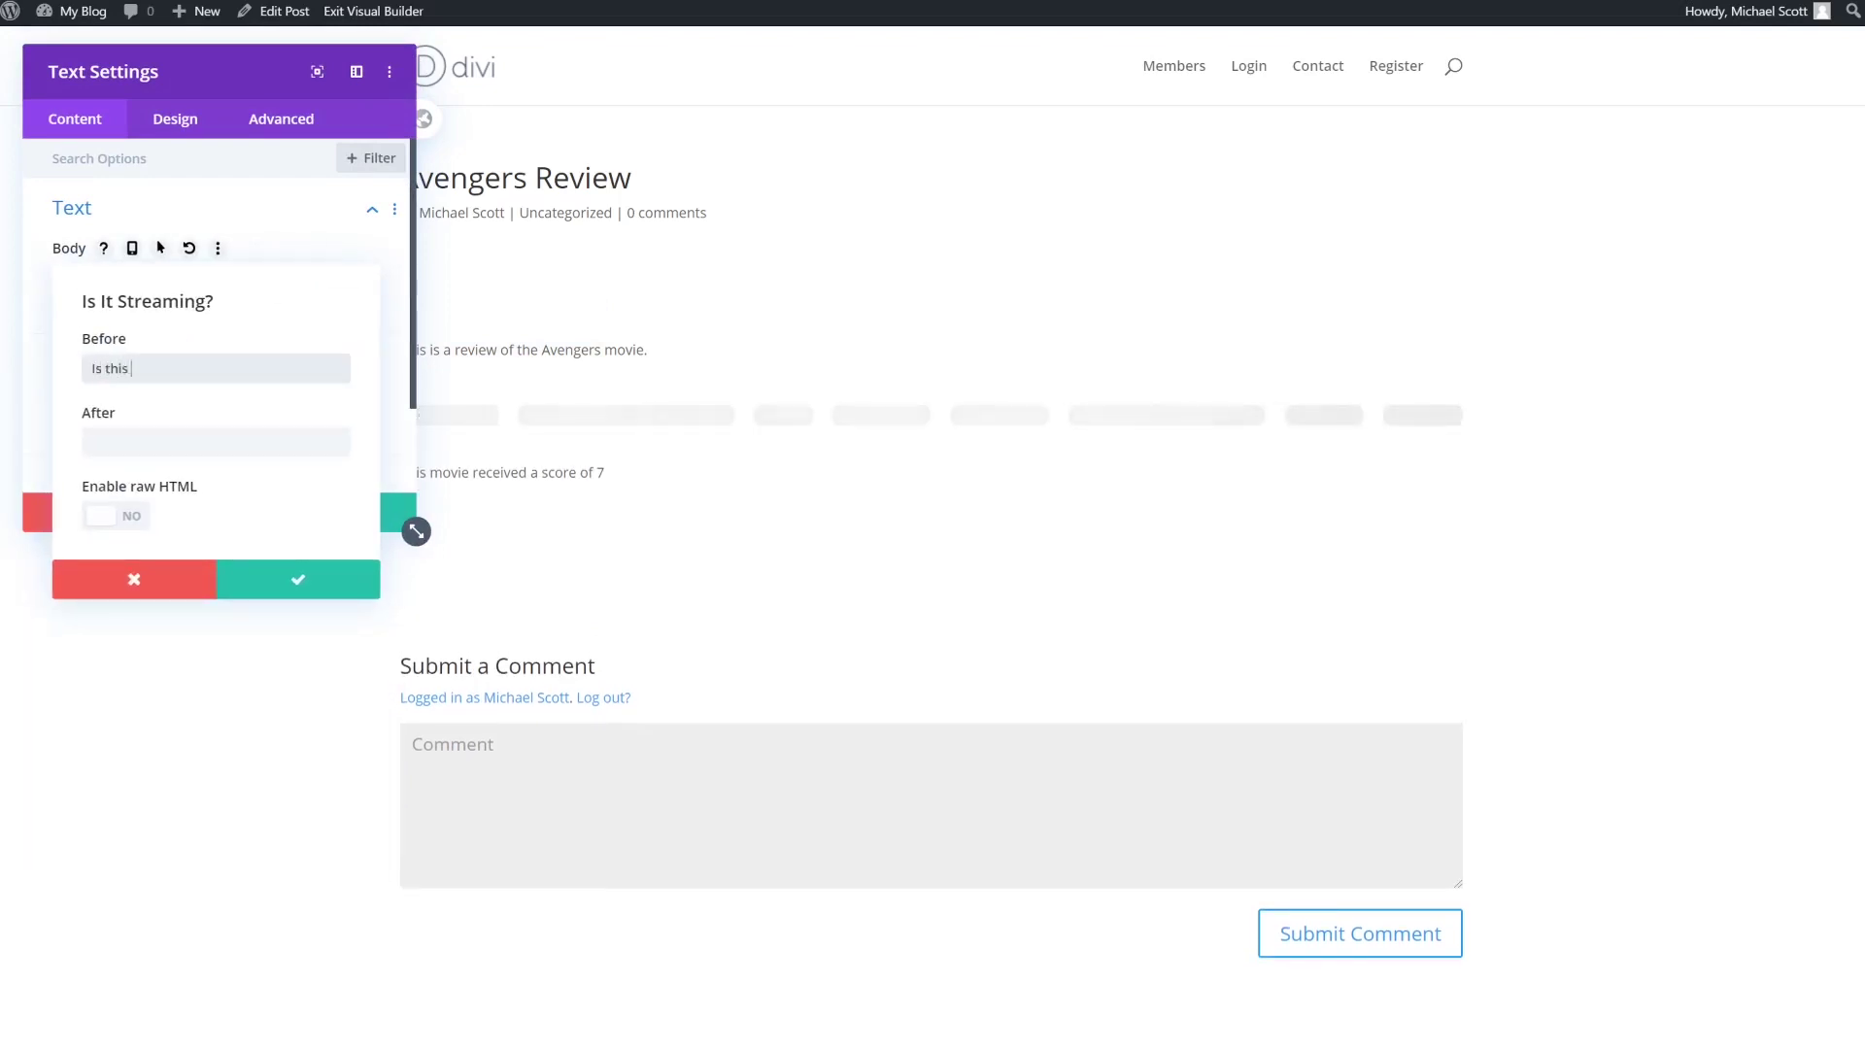
pyautogui.write('movie available to stream online?')
pyautogui.click(298, 579)
pyautogui.click(366, 513)
# Step: Add a third Text module with Streaming Platform, lead-in 'This content is streaming on'
pyautogui.click(930, 457)
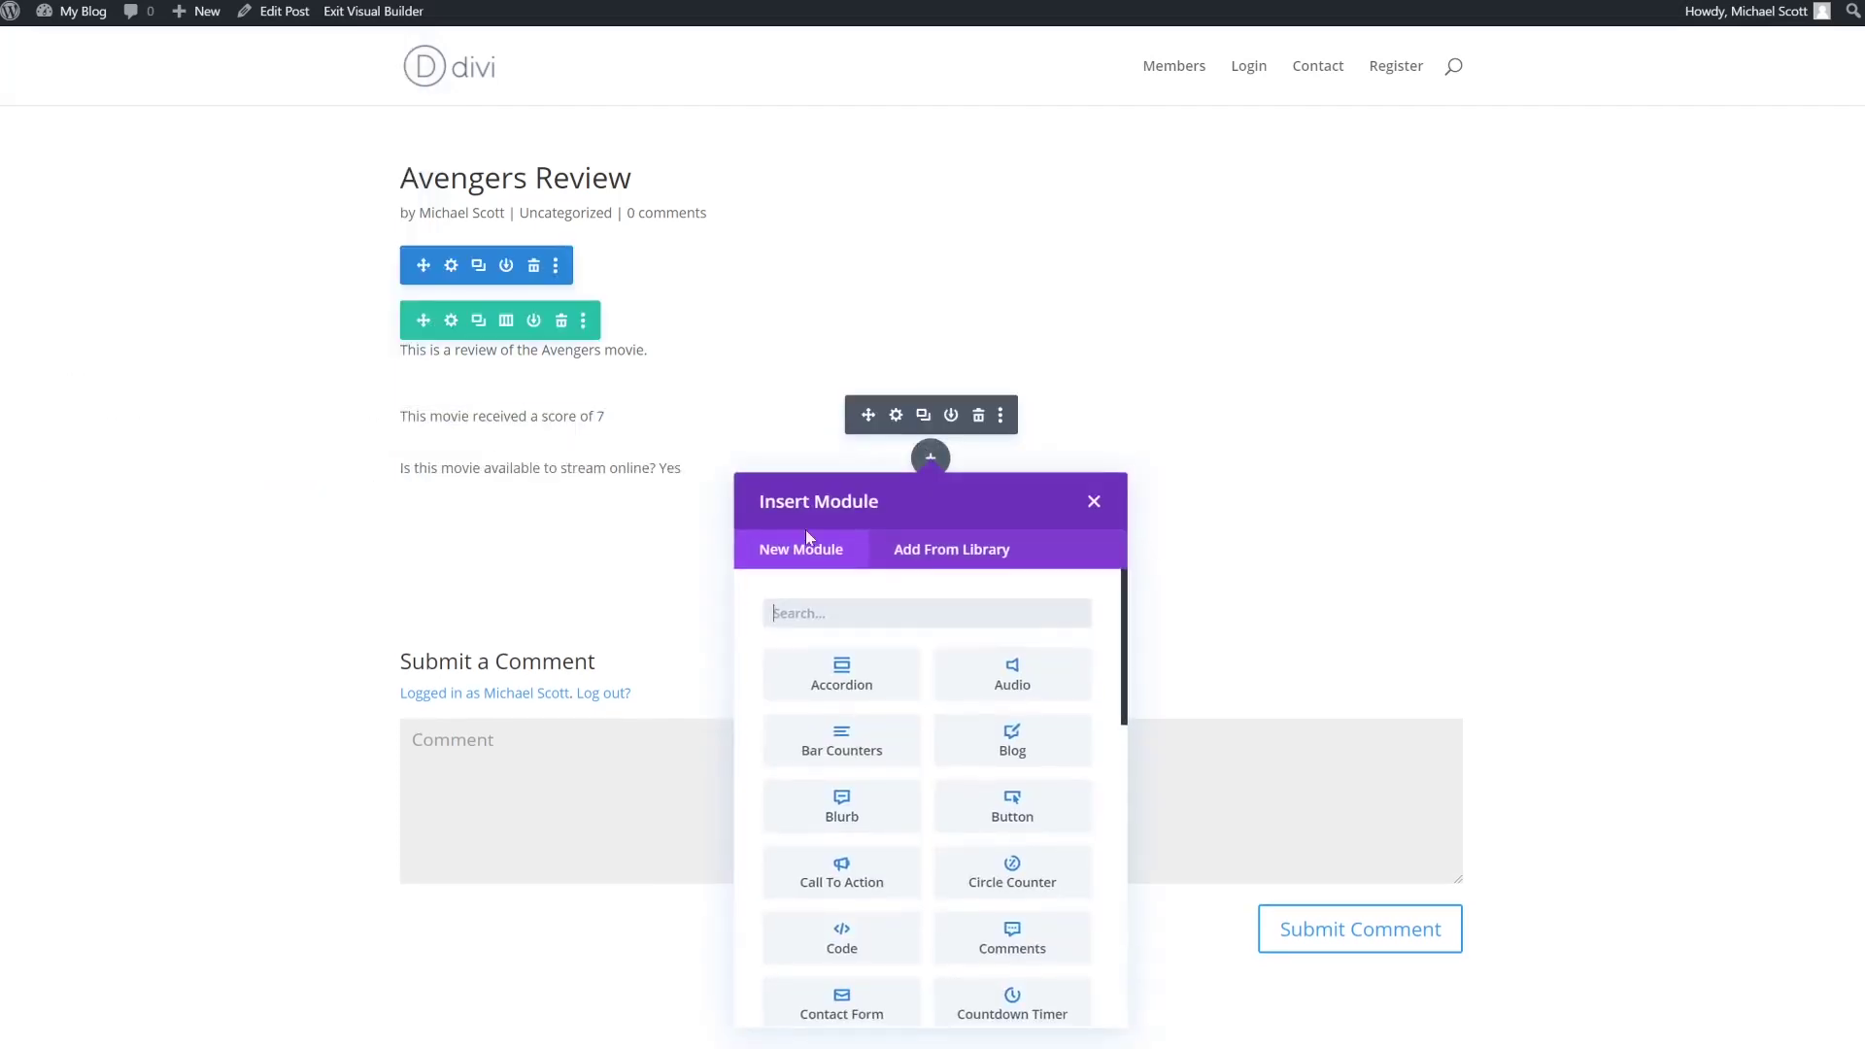
pyautogui.scroll(-6, 860, 881)
pyautogui.scroll(-3, 860, 881)
pyautogui.click(845, 914)
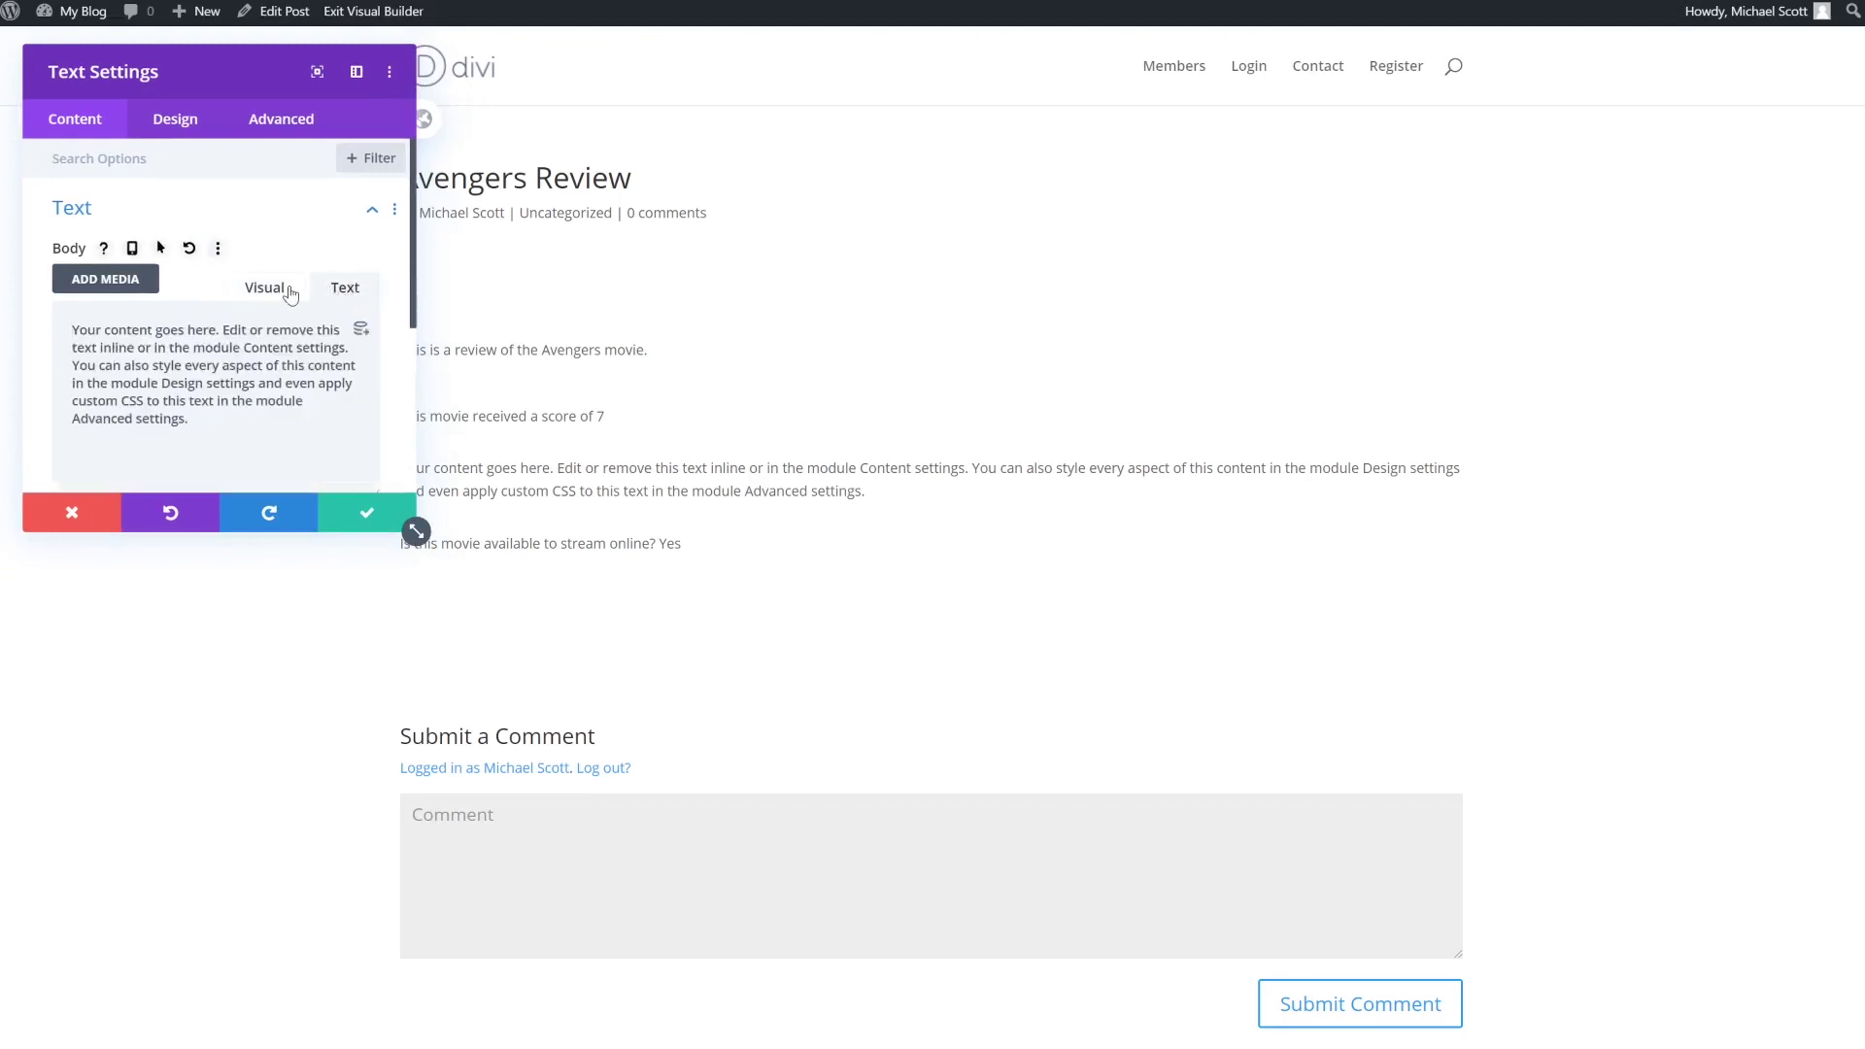
pyautogui.click(361, 416)
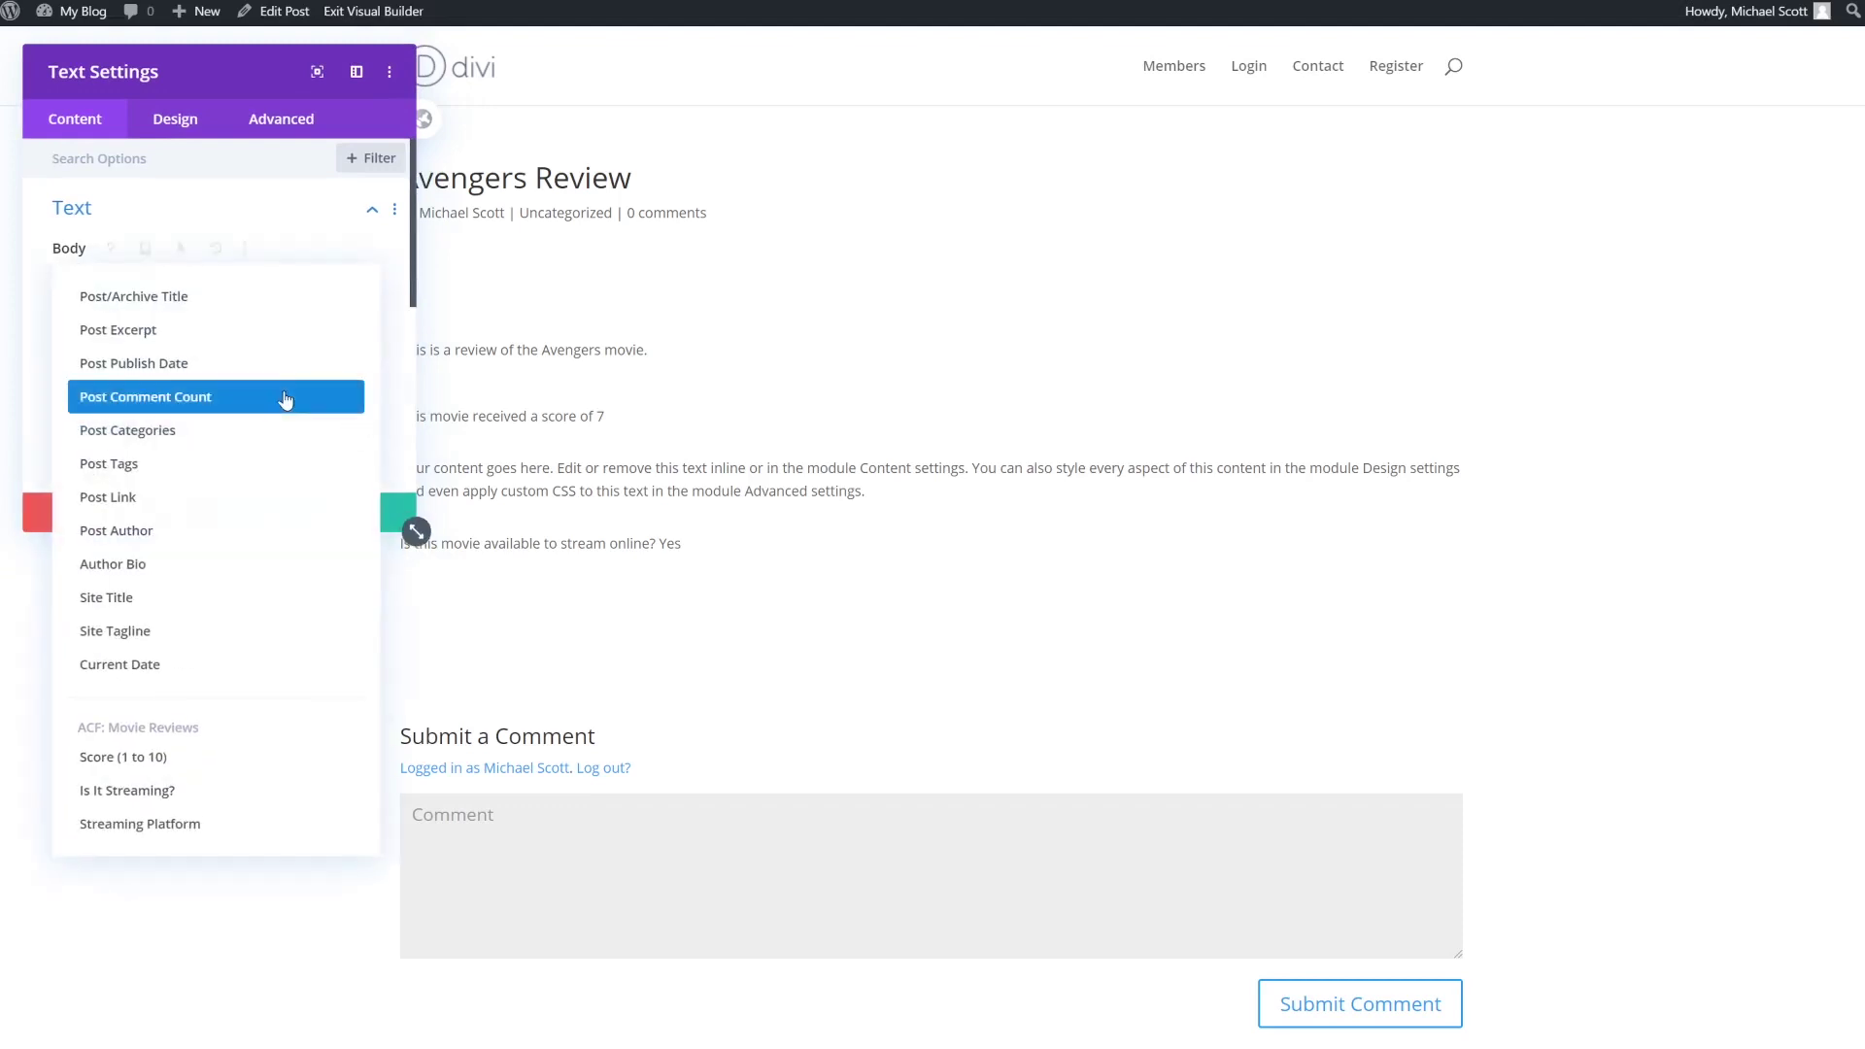
pyautogui.click(169, 824)
pyautogui.write('This co')
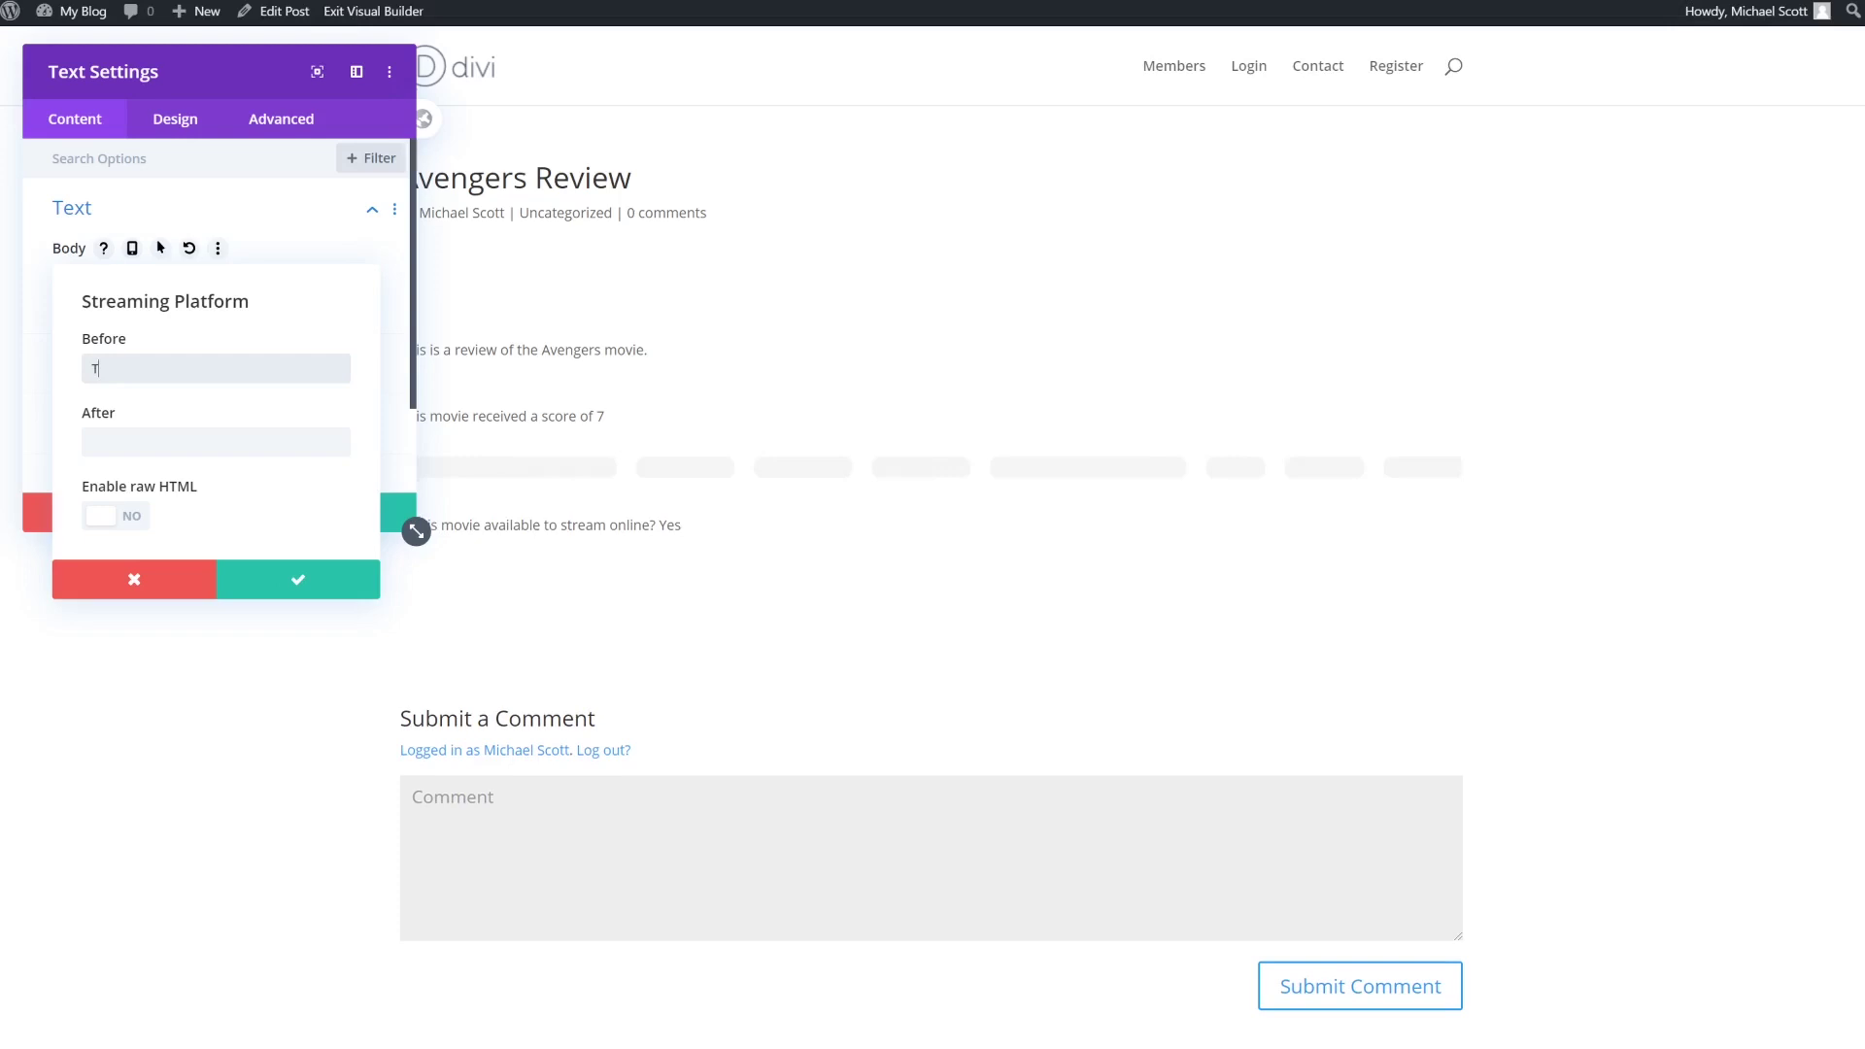
pyautogui.write('ntent is streaming on')
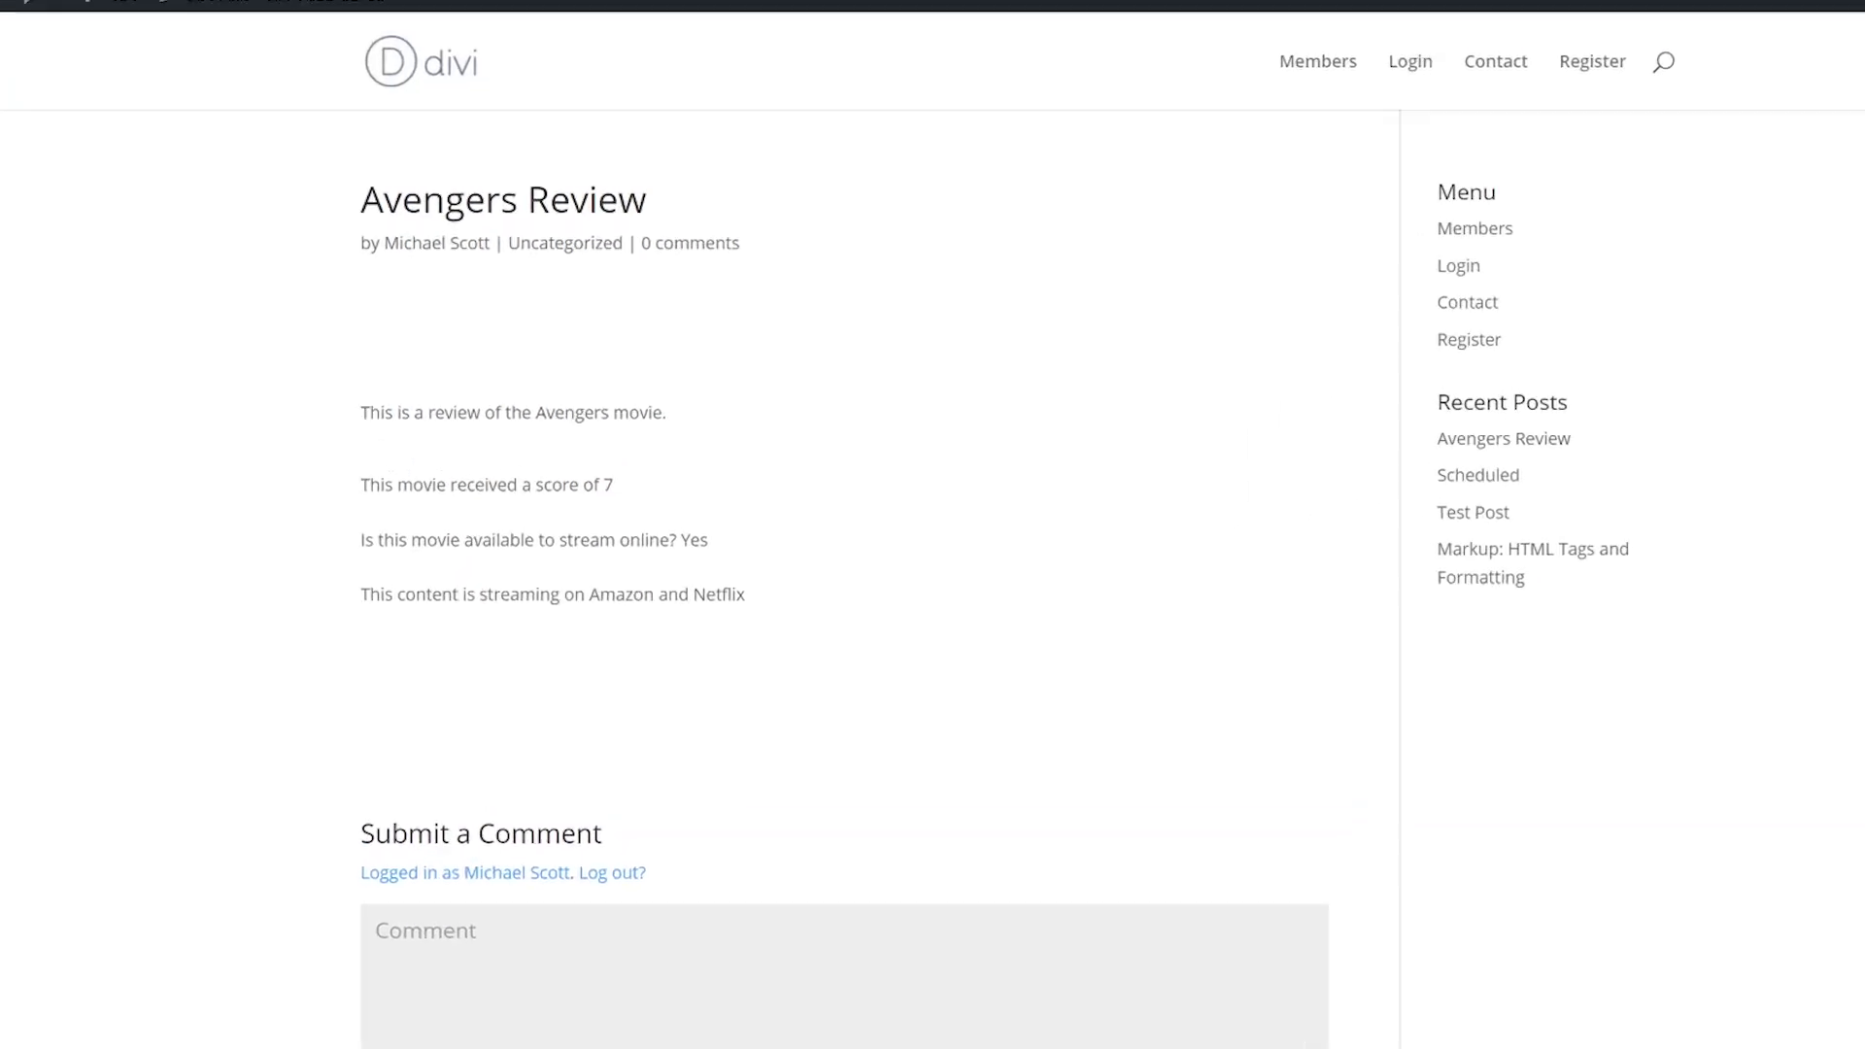